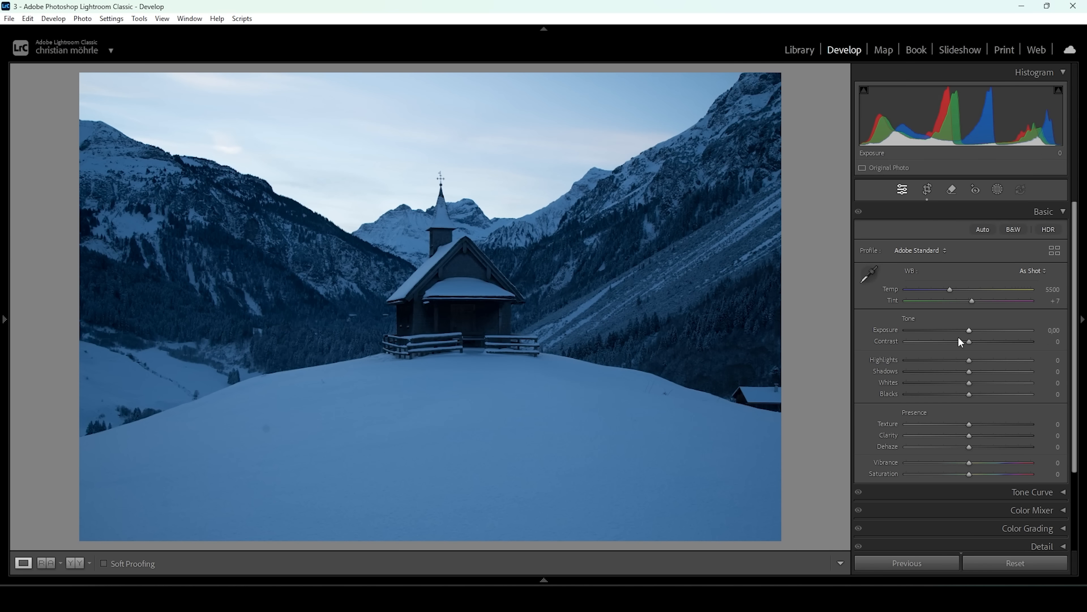
- Darken the photo with Exposure at −0.85, and set Shadows to +24, Whites to +14 and Blacks to +8
{"action": "left_click_drag", "start_coordinate": [969, 331], "coordinate": [958, 332]}
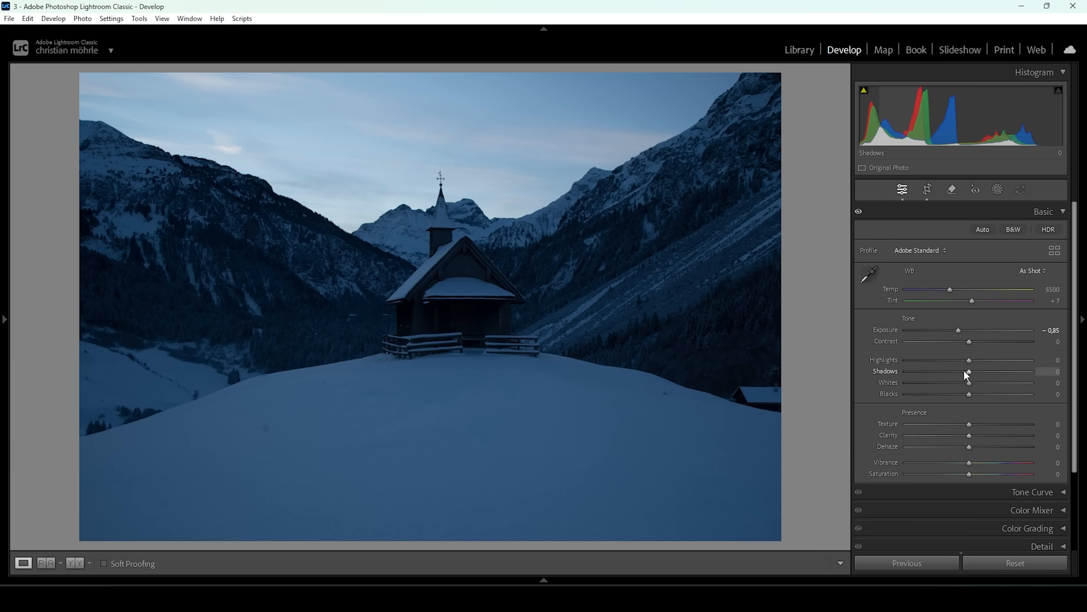
{"action": "mouse_move", "coordinate": [973, 373]}
{"action": "left_mouse_down"}
{"action": "mouse_move", "coordinate": [984, 374]}
{"action": "mouse_move", "coordinate": [973, 394]}
{"action": "left_mouse_up"}
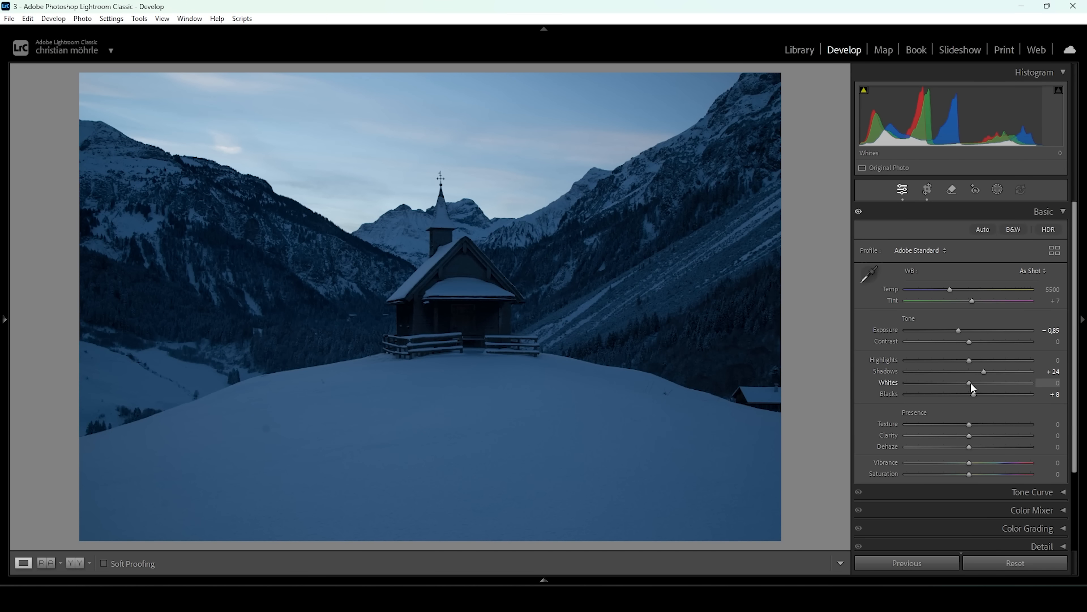
{"action": "left_click_drag", "start_coordinate": [971, 383], "coordinate": [977, 385]}
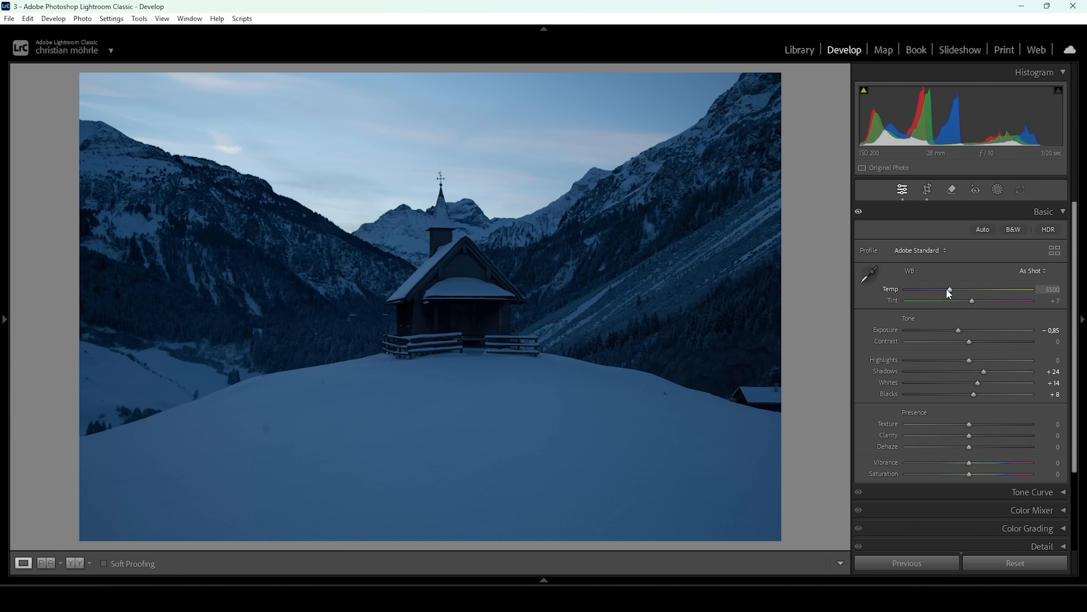
- Set the white balance temperature to 7000, Vibrance to +32, Texture to +9 and Clarity to +7, and compare the edit with the original
{"action": "left_click_drag", "start_coordinate": [949, 290], "coordinate": [994, 294]}
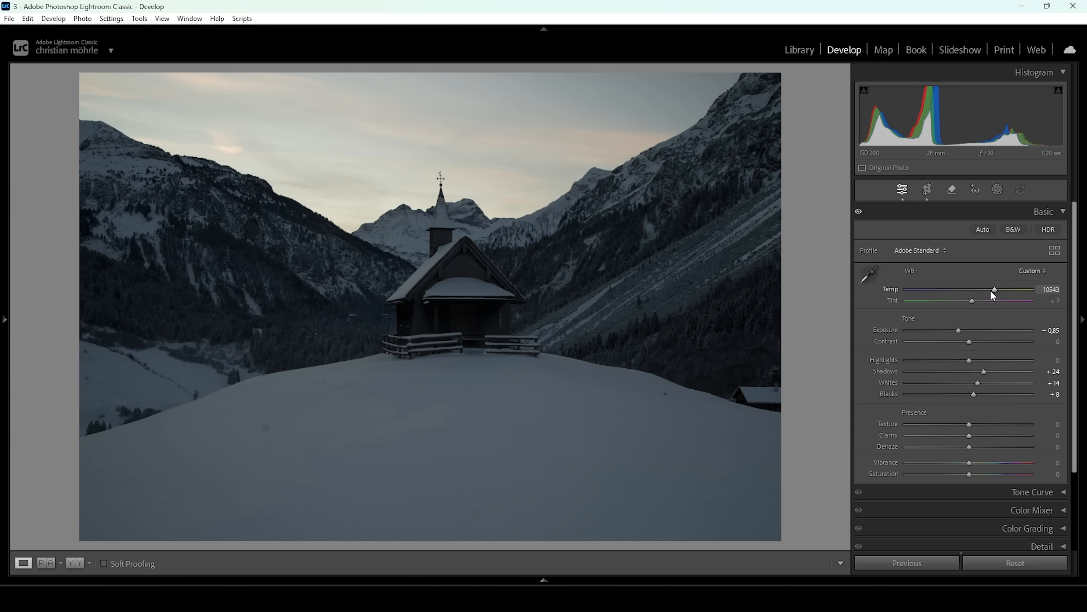
{"action": "left_click_drag", "start_coordinate": [993, 290], "coordinate": [966, 288]}
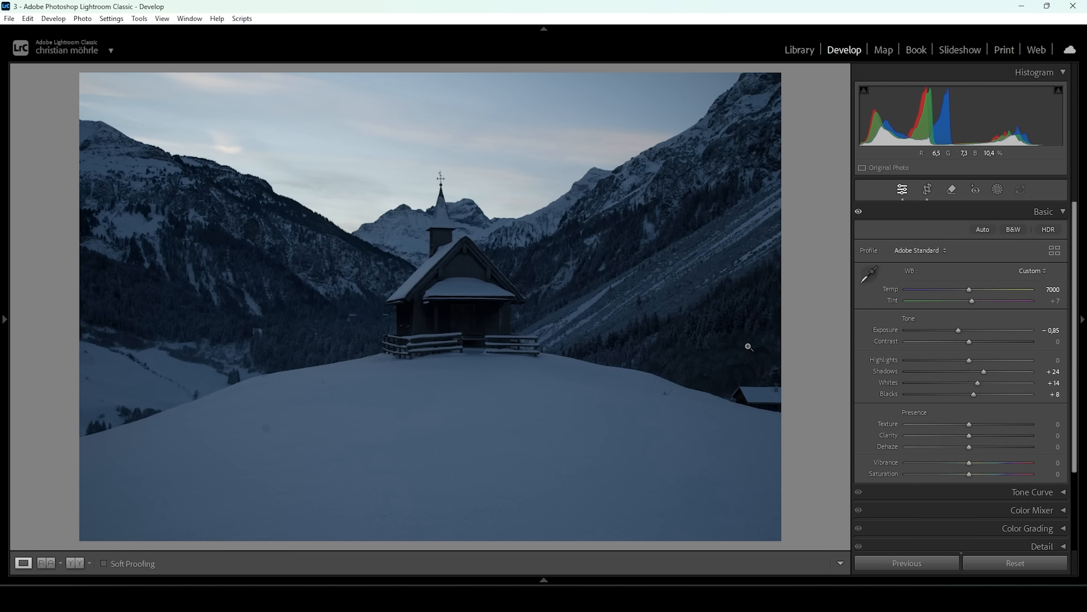
{"action": "left_click_drag", "start_coordinate": [969, 462], "coordinate": [990, 463]}
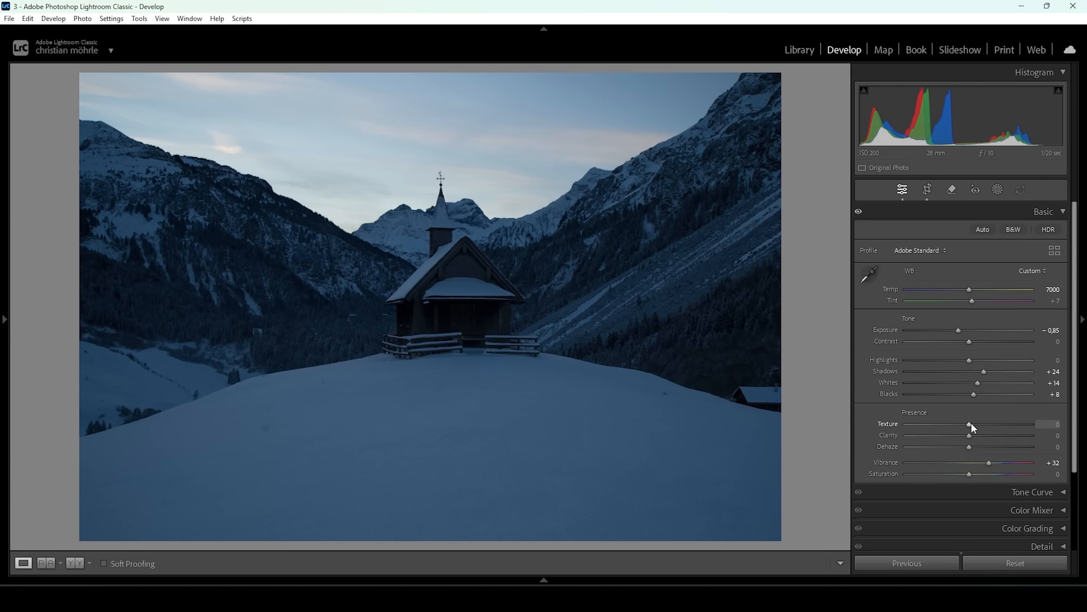
{"action": "left_click_drag", "start_coordinate": [974, 422], "coordinate": [976, 423]}
{"action": "left_click_drag", "start_coordinate": [974, 436], "coordinate": [976, 436]}
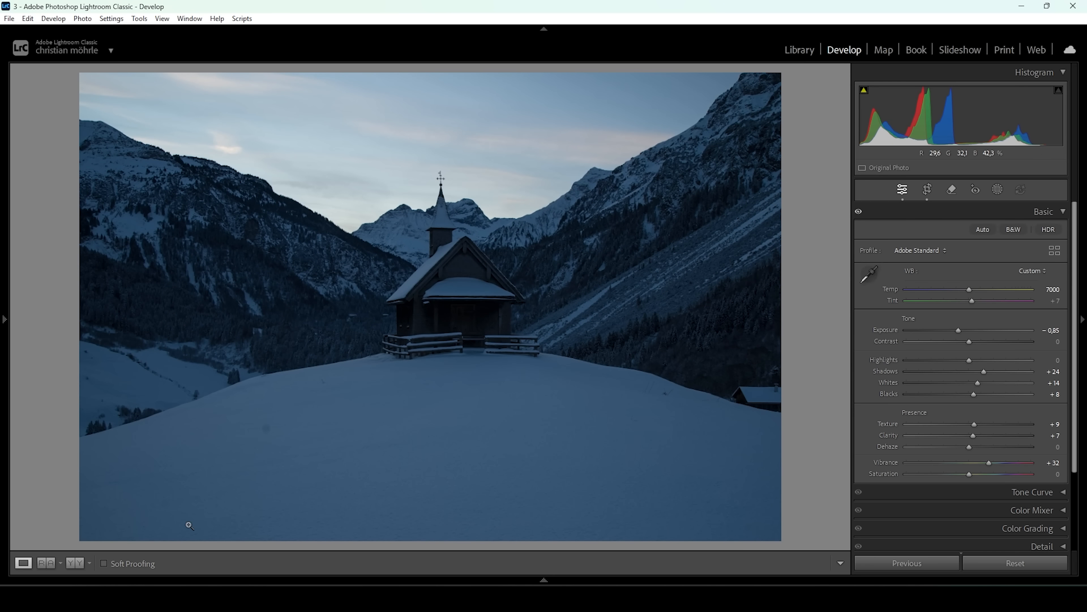
{"action": "left_click", "coordinate": [82, 563]}
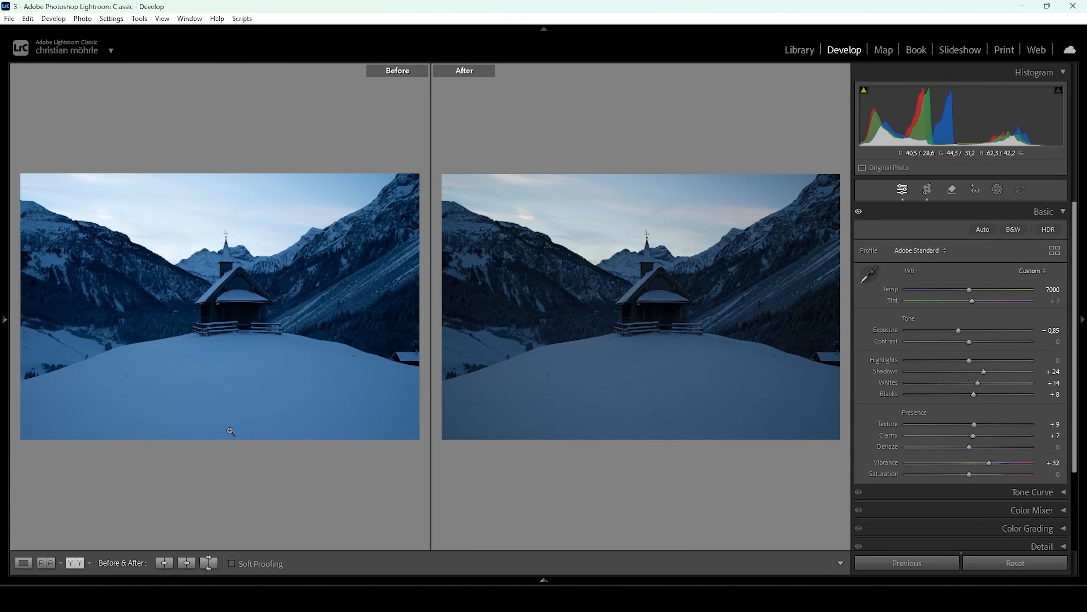
{"action": "left_click", "coordinate": [23, 563]}
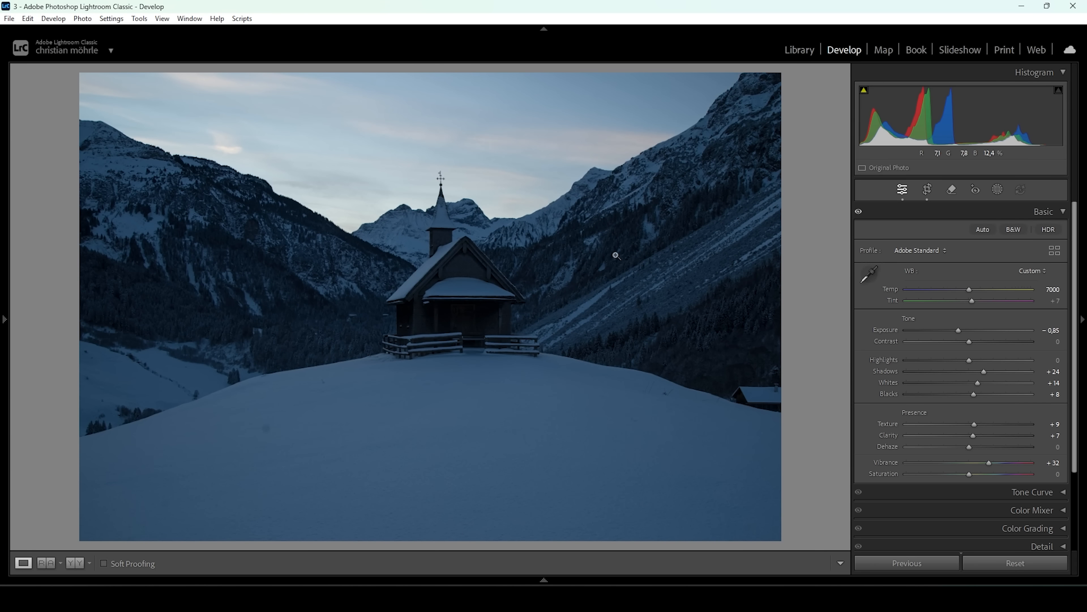
- Create one landscape mask from Mountains and Architecture, and invert it to target the sky and the foreground
{"action": "left_click", "coordinate": [998, 189]}
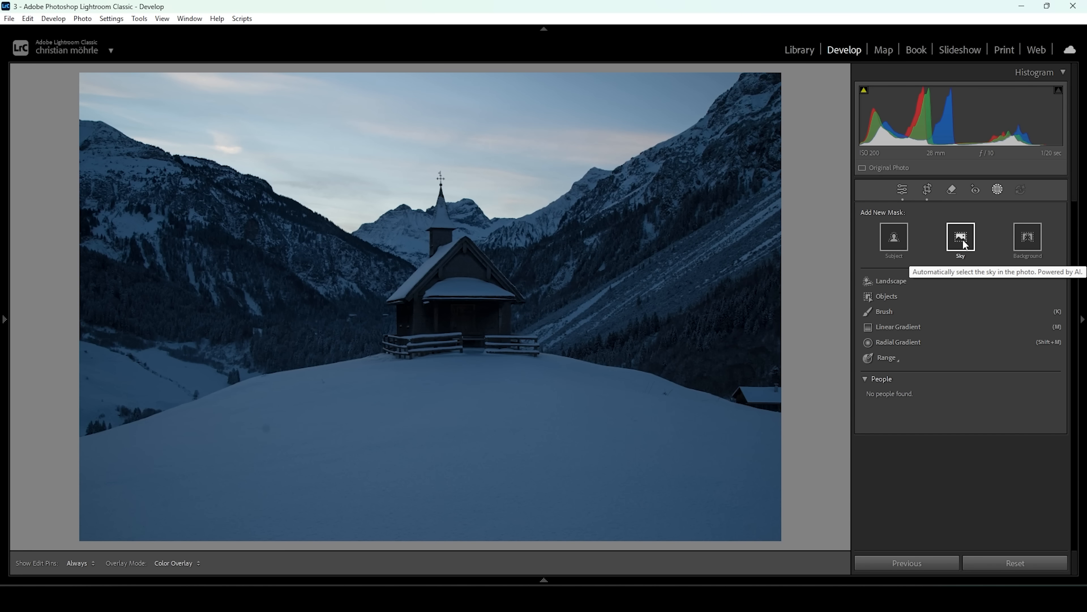
{"action": "left_click", "coordinate": [897, 280]}
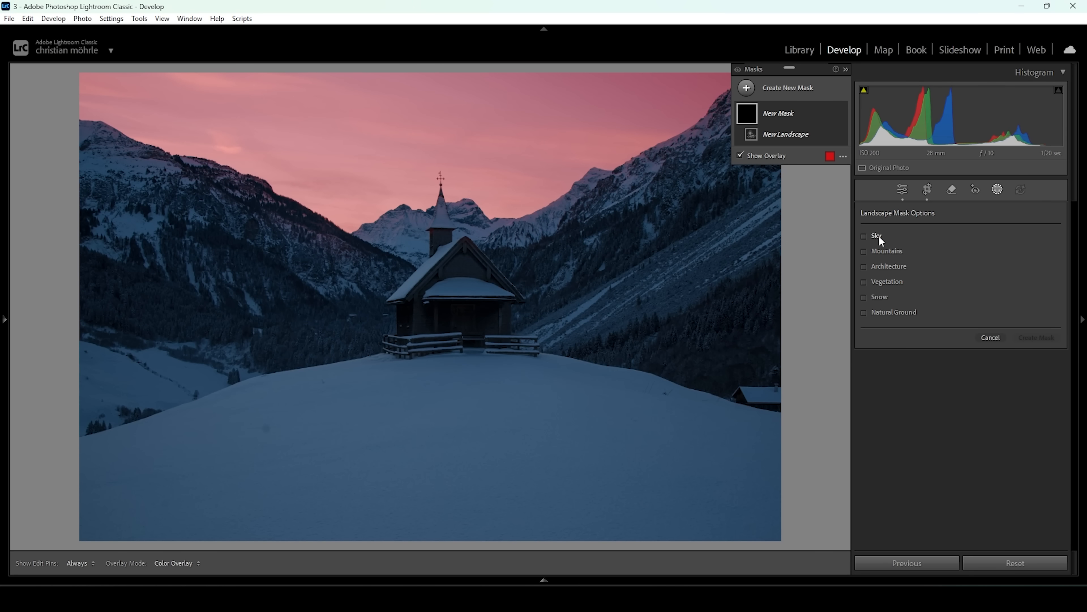
{"action": "left_click", "coordinate": [872, 250]}
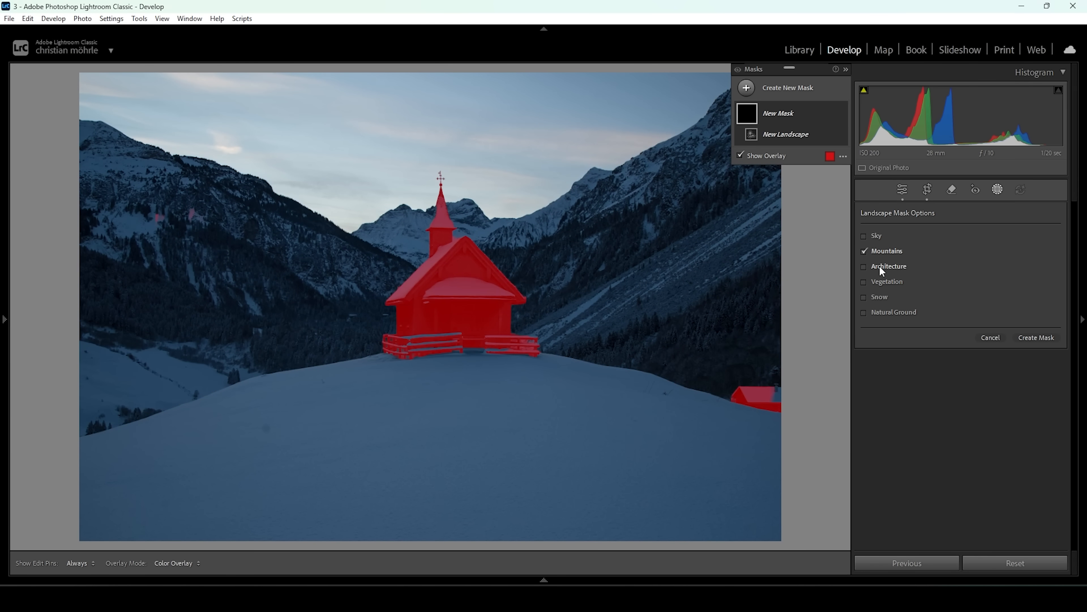
{"action": "left_click", "coordinate": [879, 265]}
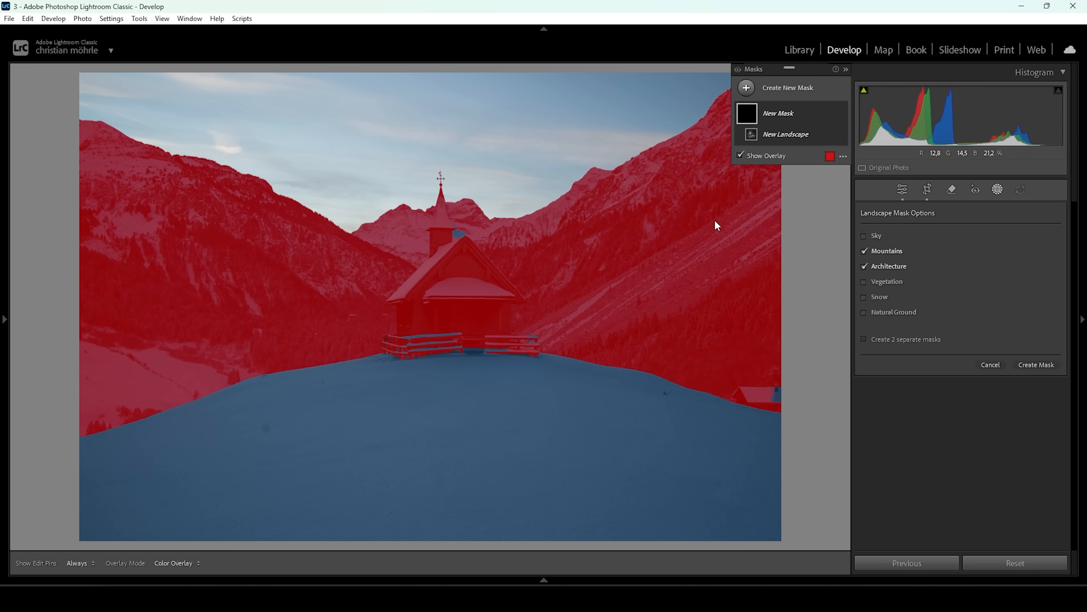
{"action": "left_click", "coordinate": [1034, 363]}
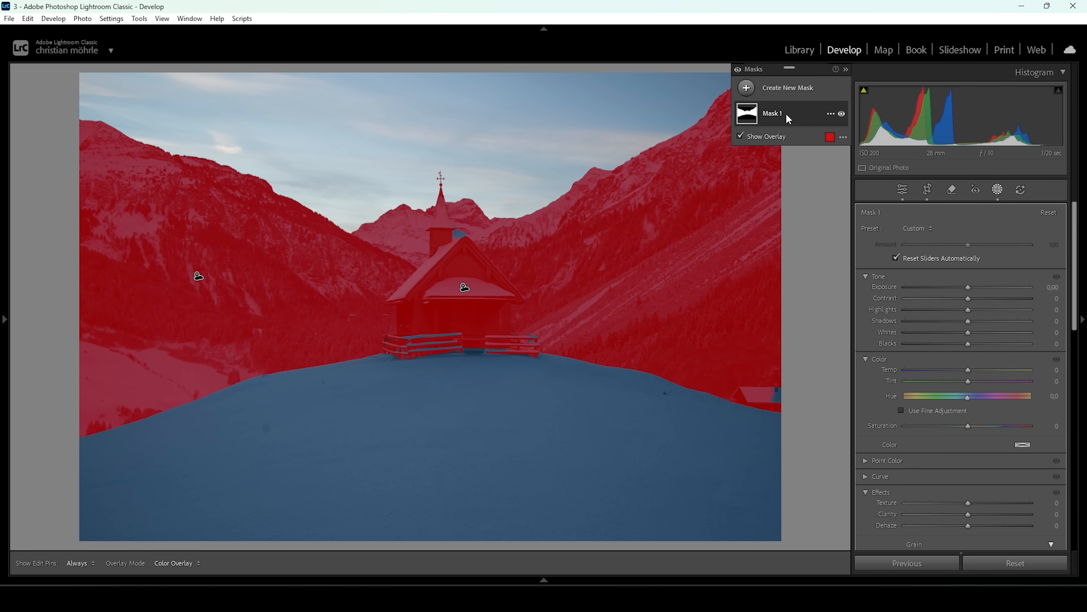
{"action": "right_click", "coordinate": [786, 114]}
{"action": "left_click", "coordinate": [838, 138]}
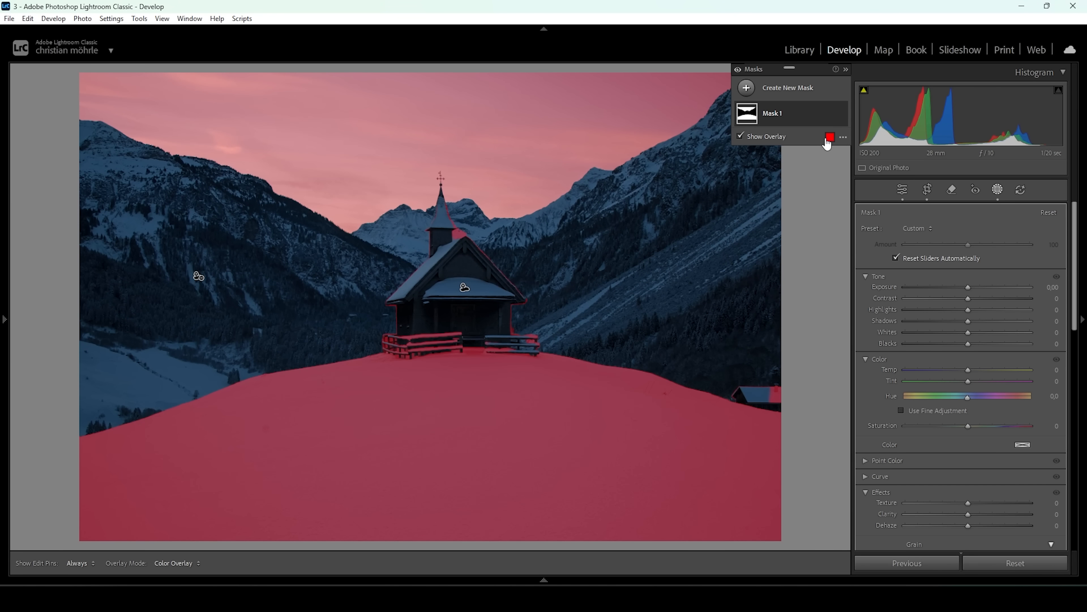
- Subtract a linear gradient placed at the chapel's roof from the mask to exclude the snowy foreground
{"action": "left_click", "coordinate": [793, 118]}
{"action": "left_click", "coordinate": [822, 166]}
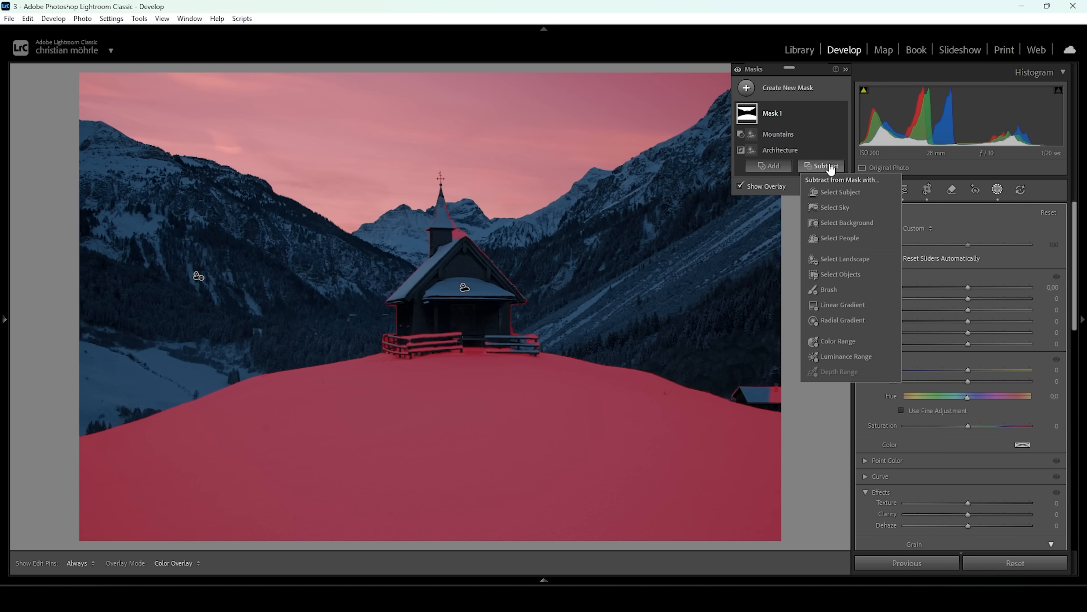
{"action": "left_click", "coordinate": [836, 303]}
{"action": "left_click_drag", "start_coordinate": [452, 257], "coordinate": [449, 223]}
- Subtract the leftover masked area around the chapel's tower and roof with a small brush
{"action": "left_click", "coordinate": [815, 183]}
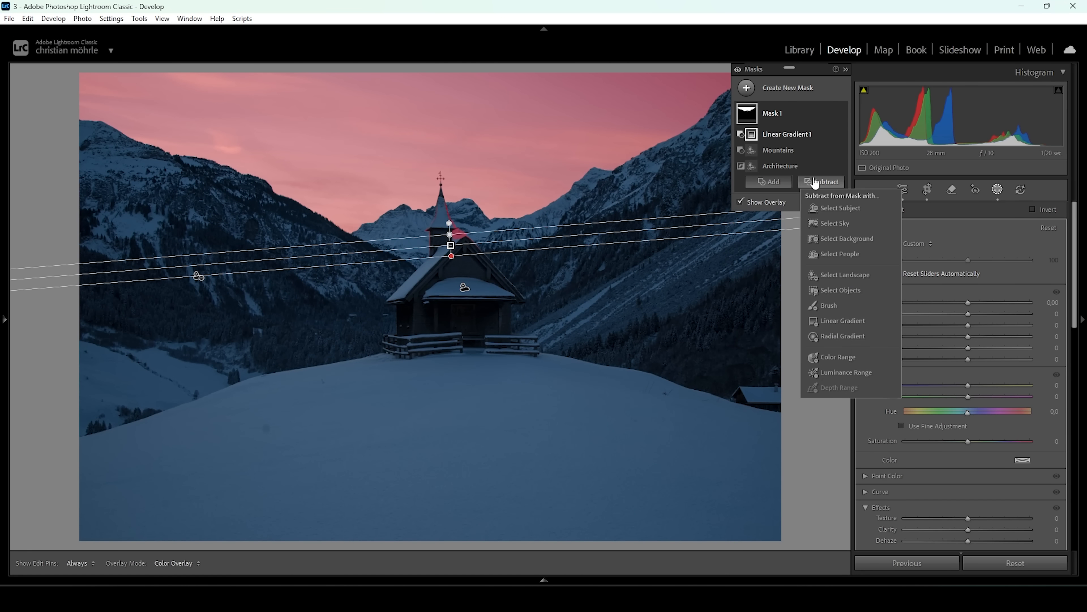
{"action": "left_click", "coordinate": [832, 304]}
{"action": "mouse_move", "coordinate": [432, 252]}
{"action": "left_mouse_down"}
{"action": "mouse_move", "coordinate": [446, 210]}
{"action": "mouse_move", "coordinate": [454, 240]}
{"action": "mouse_move", "coordinate": [463, 244]}
{"action": "mouse_move", "coordinate": [467, 232]}
{"action": "mouse_move", "coordinate": [477, 248]}
{"action": "mouse_move", "coordinate": [471, 256]}
{"action": "mouse_move", "coordinate": [441, 236]}
{"action": "left_mouse_up"}
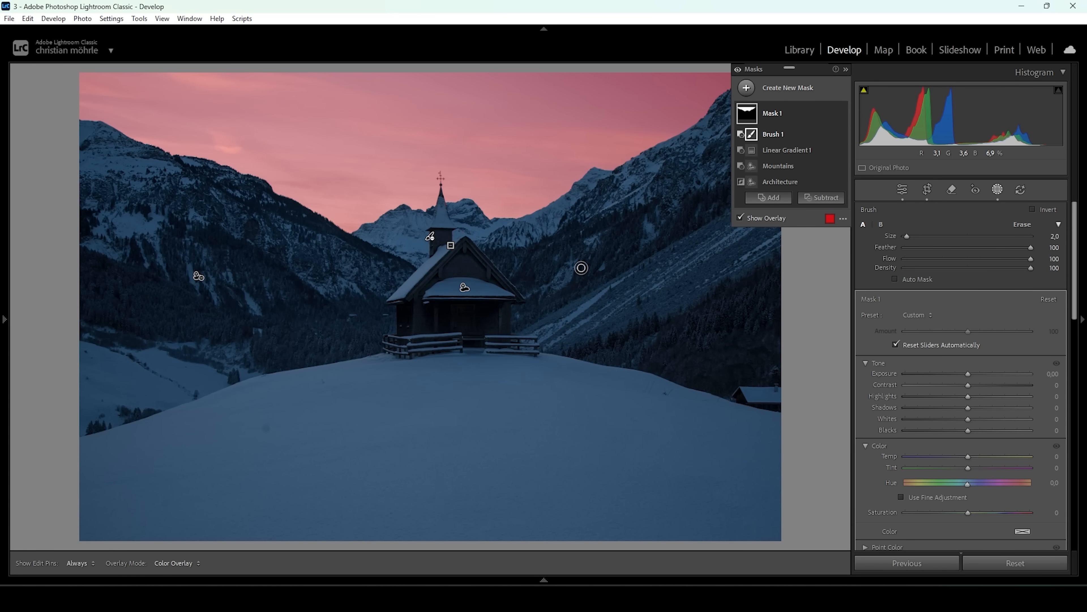
- Try a strong warm shift on the sky mask with a temperature of 75
{"action": "scroll", "coordinate": [891, 396], "scroll_direction": "down", "scroll_amount": 3}
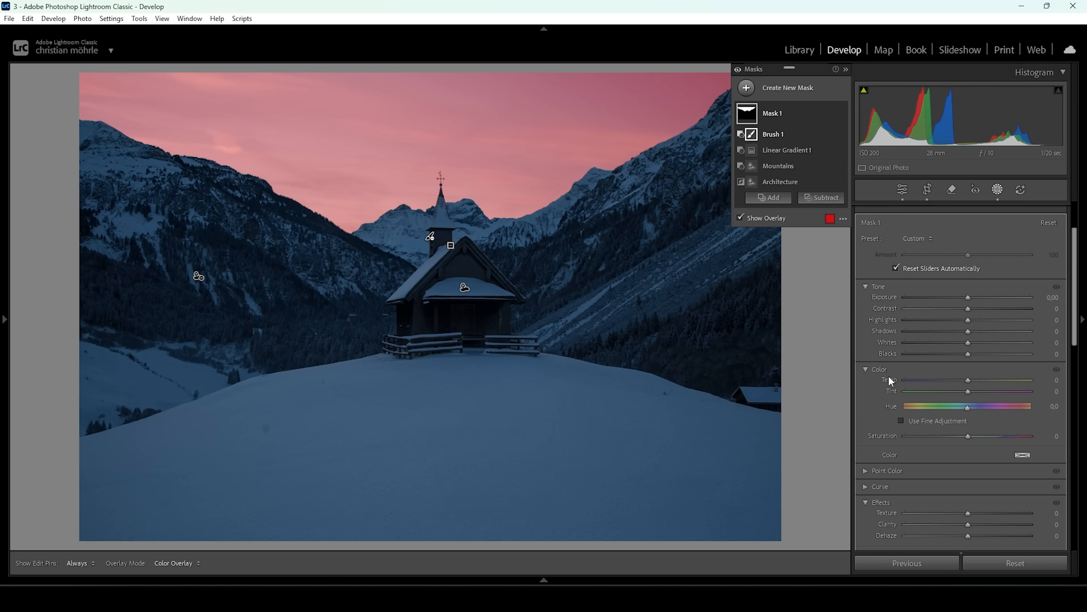
{"action": "scroll", "coordinate": [889, 378], "scroll_direction": "down", "scroll_amount": 3}
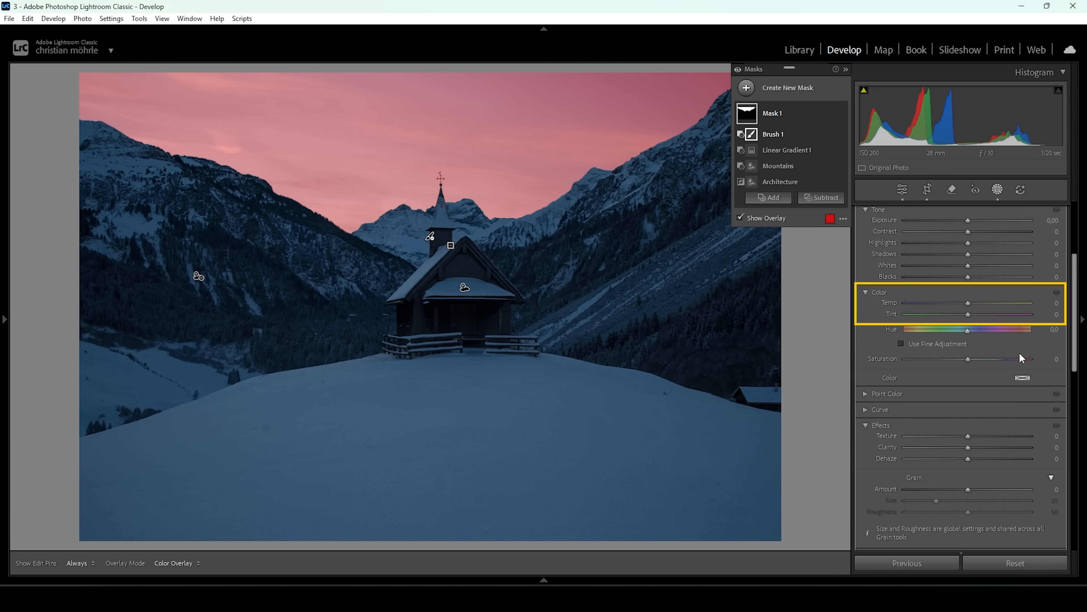
{"action": "left_click", "coordinate": [969, 303]}
{"action": "left_click_drag", "start_coordinate": [973, 303], "coordinate": [1014, 300]}
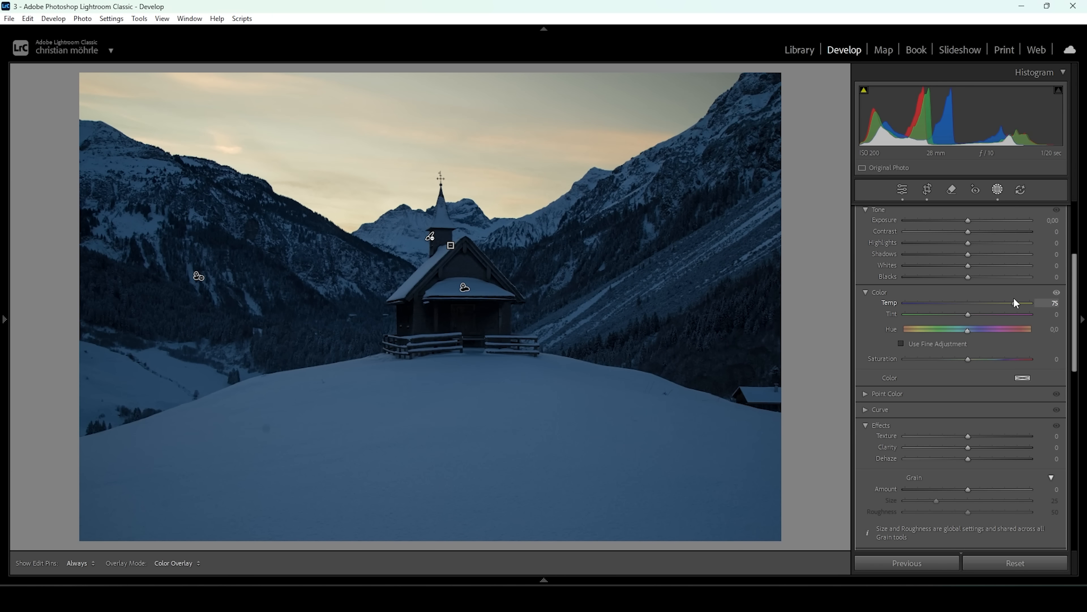
{"action": "left_click_drag", "start_coordinate": [1015, 302], "coordinate": [1015, 303]}
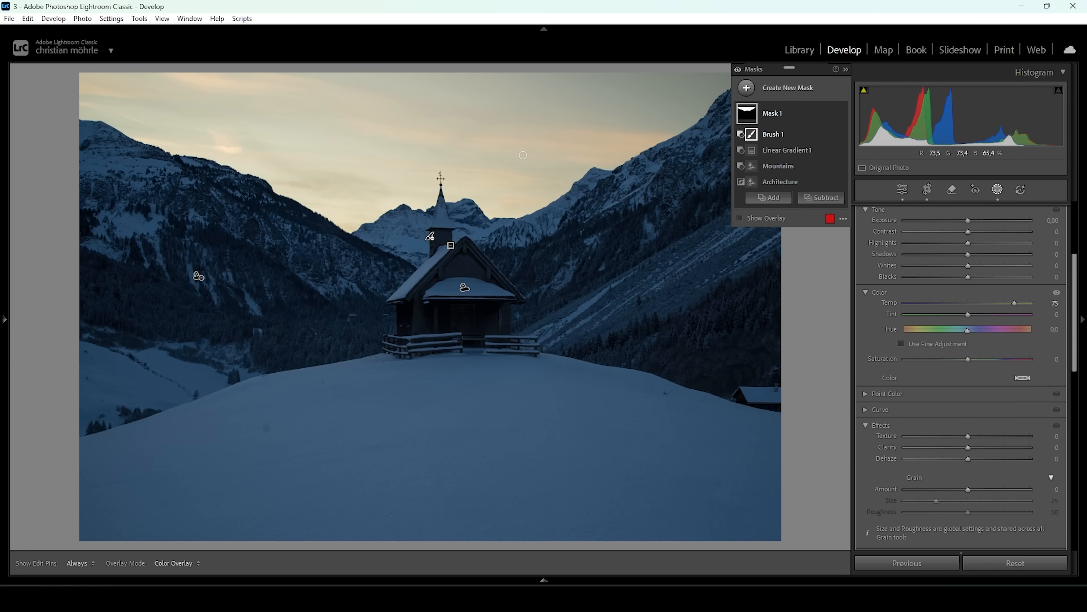
- Set the sky mask's temperature to 8 and its saturation to 17
{"action": "left_click_drag", "start_coordinate": [1013, 303], "coordinate": [972, 305]}
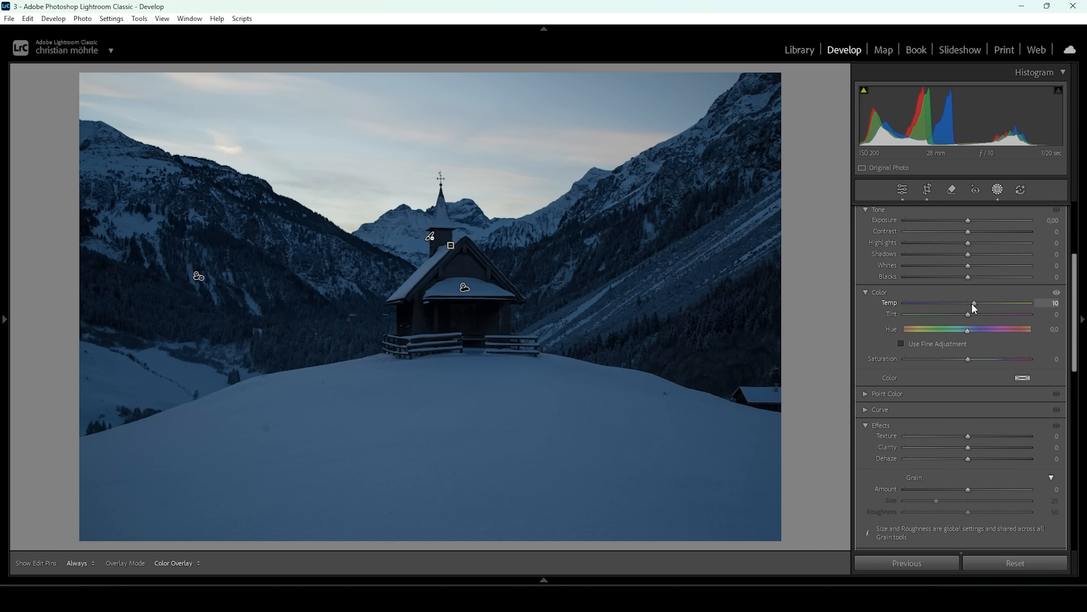
{"action": "left_click_drag", "start_coordinate": [972, 303], "coordinate": [972, 304]}
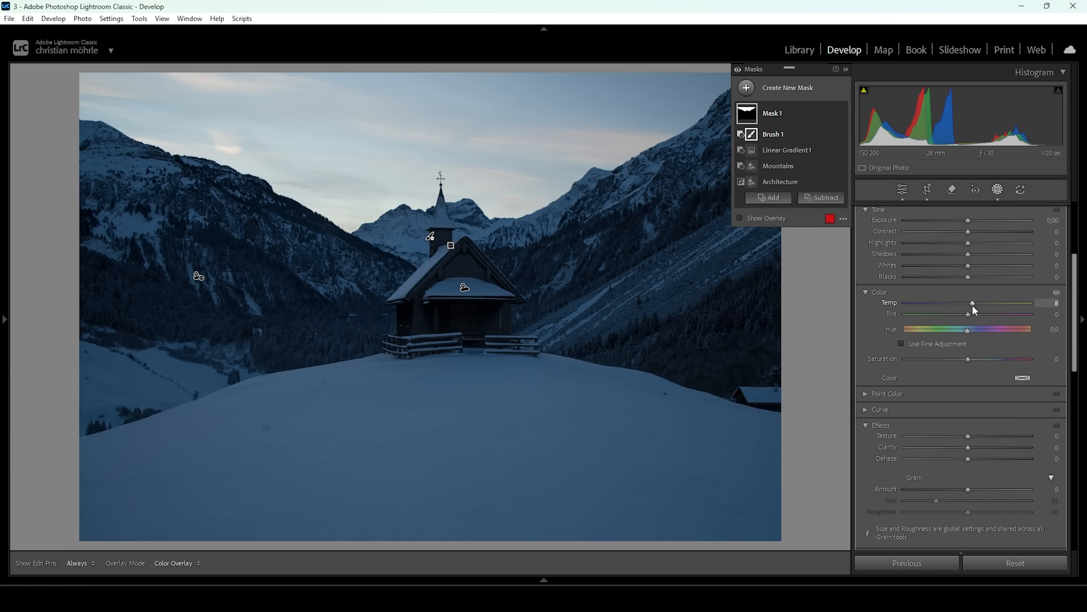
{"action": "left_click_drag", "start_coordinate": [970, 358], "coordinate": [981, 360]}
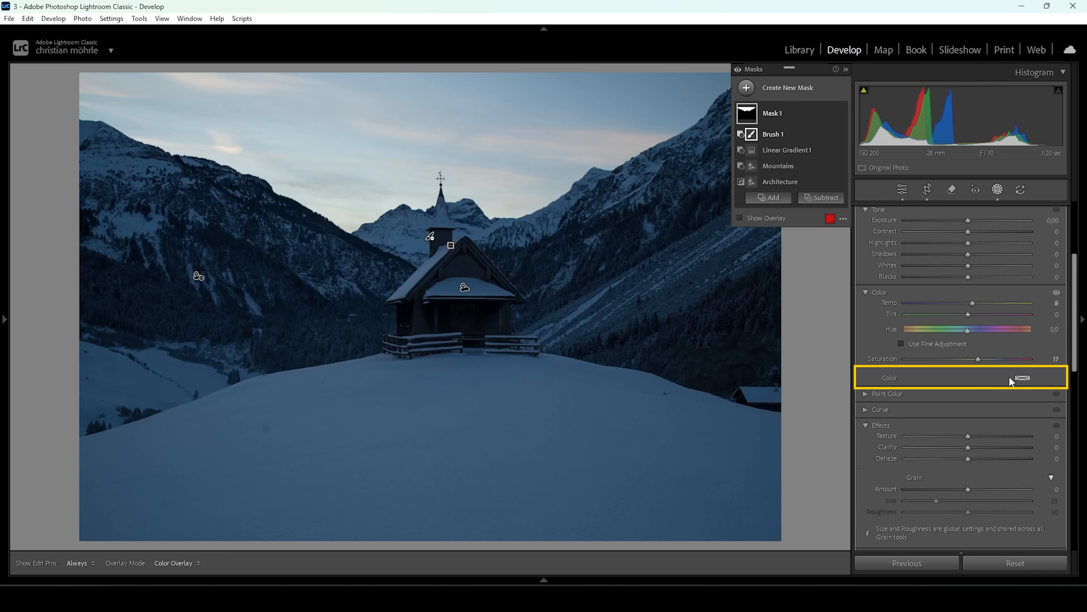
- Tint the sky mask with a weakly saturated reddish-orange colour
{"action": "left_click", "coordinate": [1023, 378]}
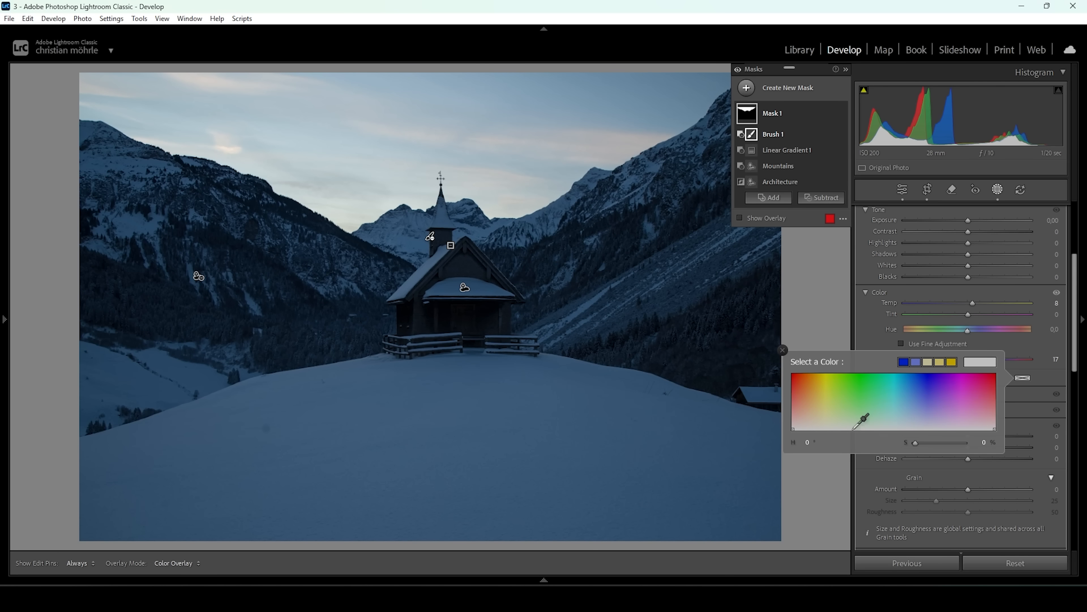
{"action": "left_click", "coordinate": [802, 420]}
{"action": "left_click_drag", "start_coordinate": [802, 420], "coordinate": [805, 421]}
{"action": "mouse_move", "coordinate": [924, 443]}
{"action": "left_mouse_down"}
{"action": "mouse_move", "coordinate": [965, 444]}
{"action": "mouse_move", "coordinate": [922, 446]}
{"action": "left_mouse_up"}
{"action": "left_click", "coordinate": [859, 319]}
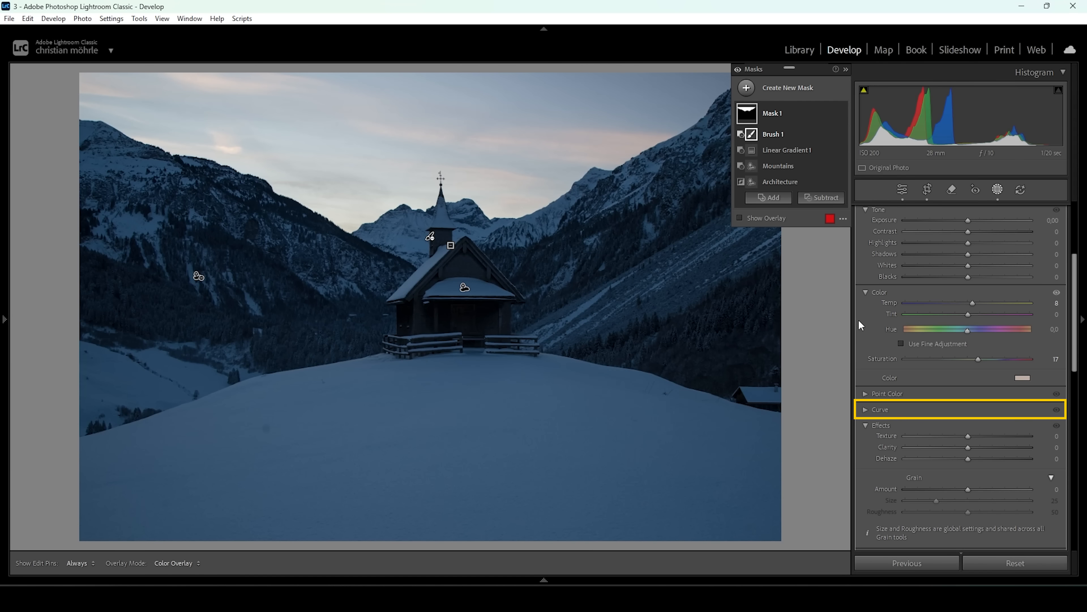
- Move the white point of the sky mask's red curve to input 250 and output 255
{"action": "left_click", "coordinate": [866, 410]}
{"action": "left_click_drag", "start_coordinate": [1075, 306], "coordinate": [1076, 329]}
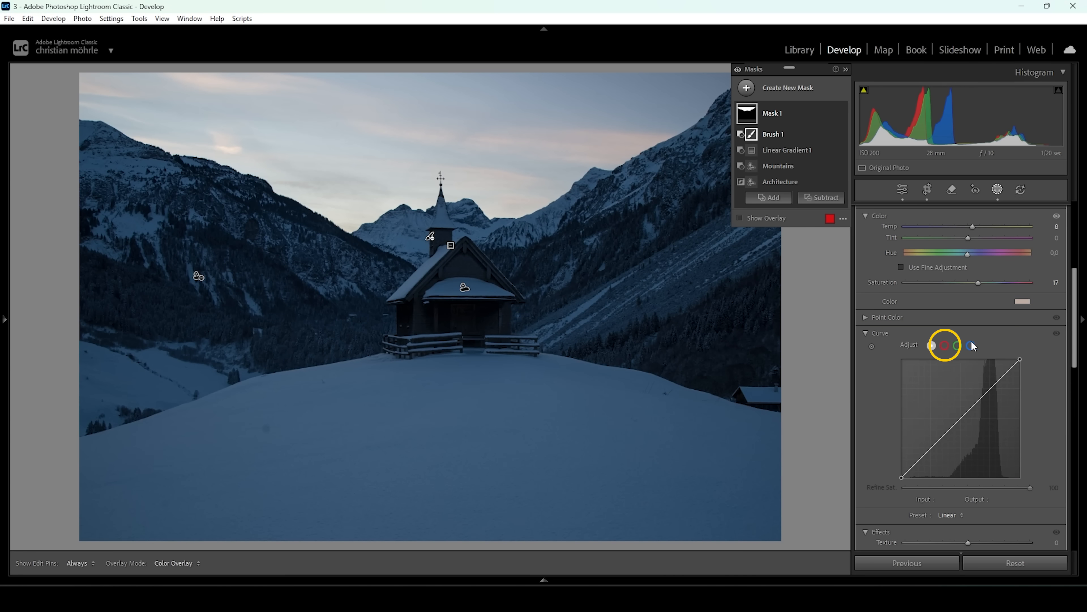
{"action": "left_click", "coordinate": [945, 346]}
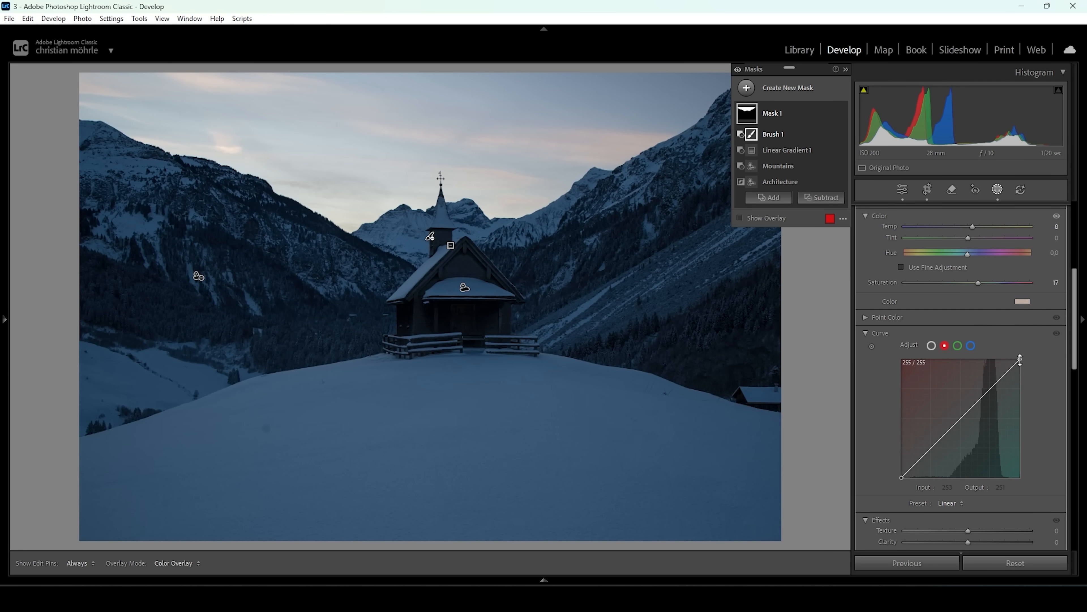
{"action": "left_click_drag", "start_coordinate": [1021, 360], "coordinate": [1015, 360]}
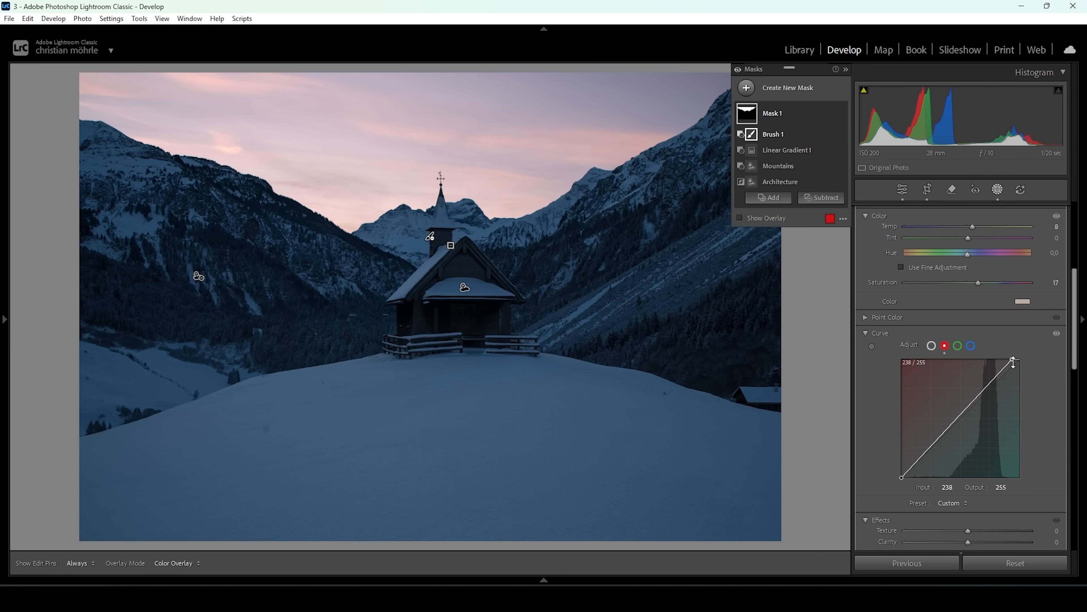
{"action": "left_click_drag", "start_coordinate": [1011, 359], "coordinate": [1018, 355]}
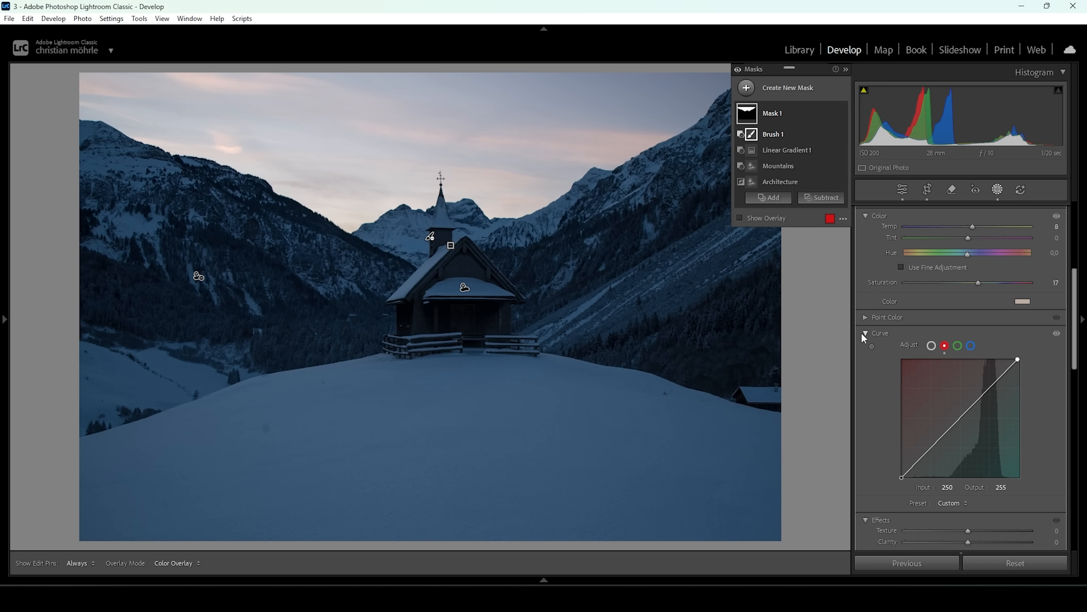
- Compare the sky with and without the mask's adjustments, and check the area the mask covers
{"action": "left_click", "coordinate": [841, 117]}
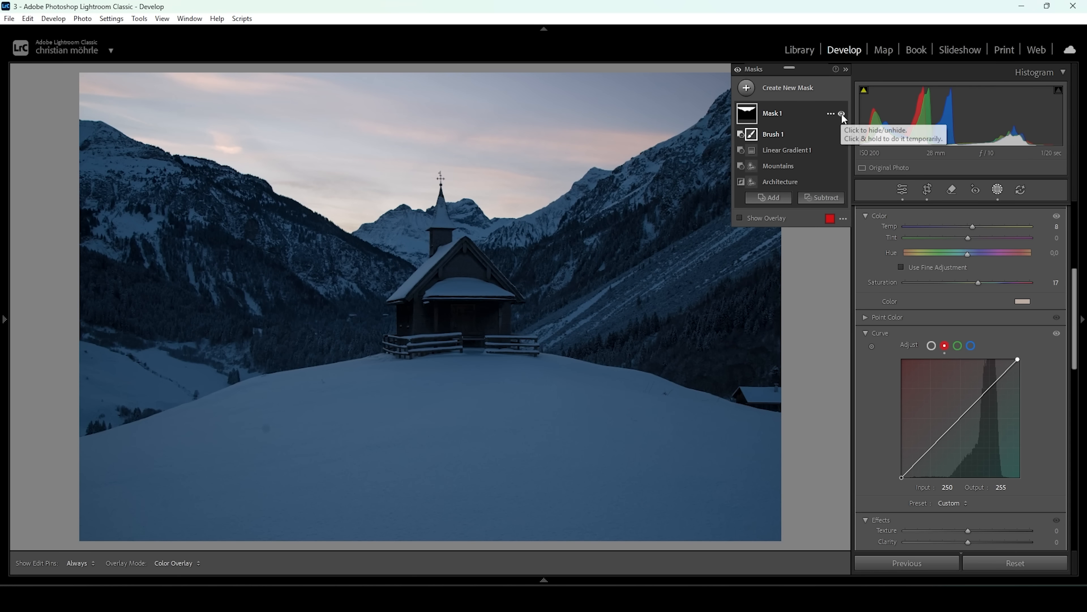
{"action": "left_click", "coordinate": [842, 115]}
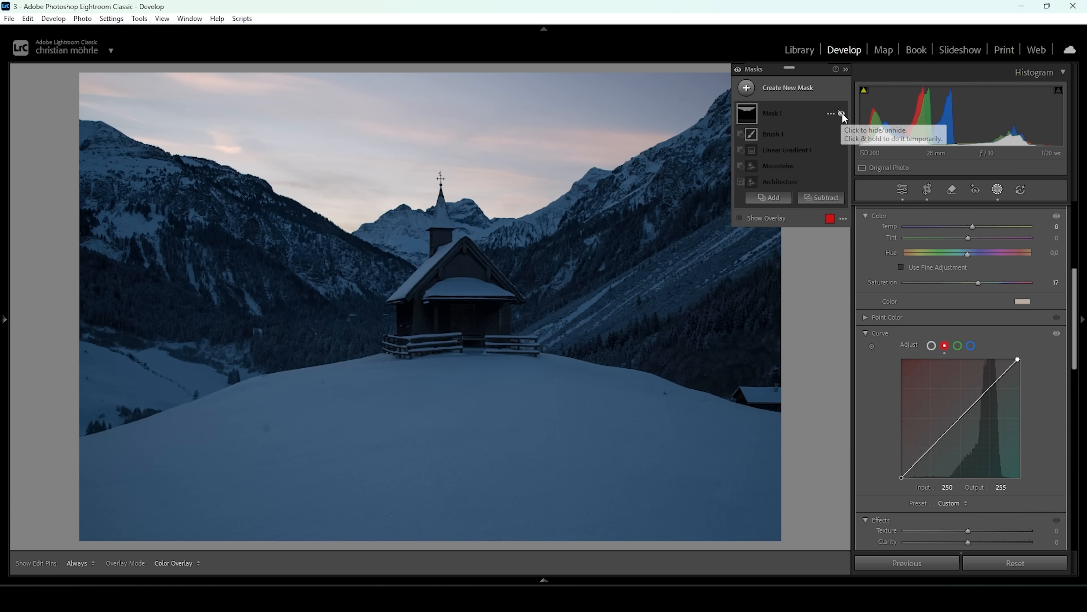
{"action": "left_click", "coordinate": [842, 114]}
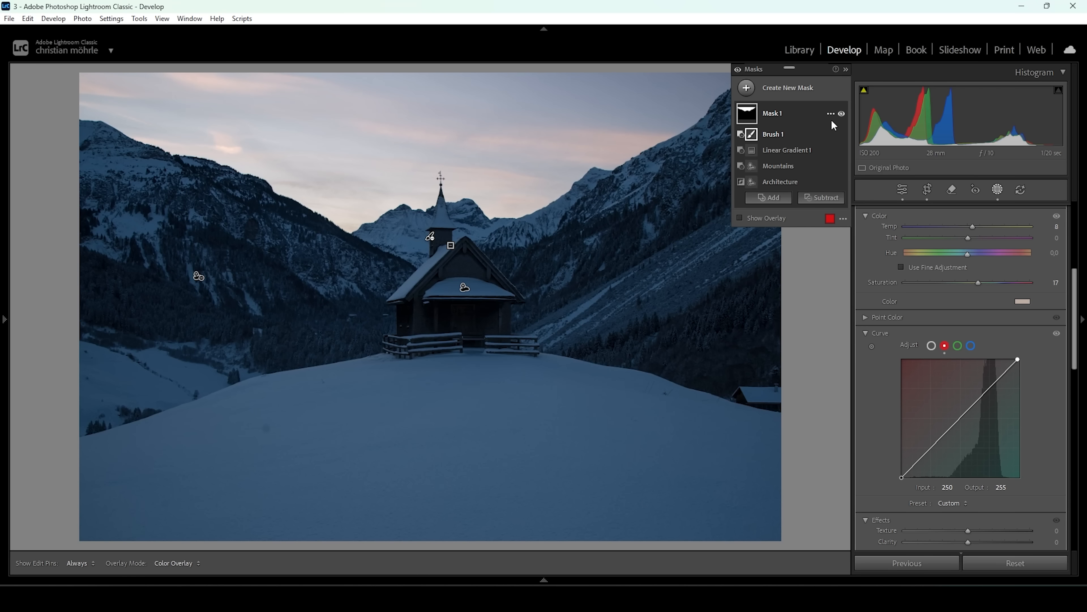
{"action": "mouse_move", "coordinate": [749, 118]}
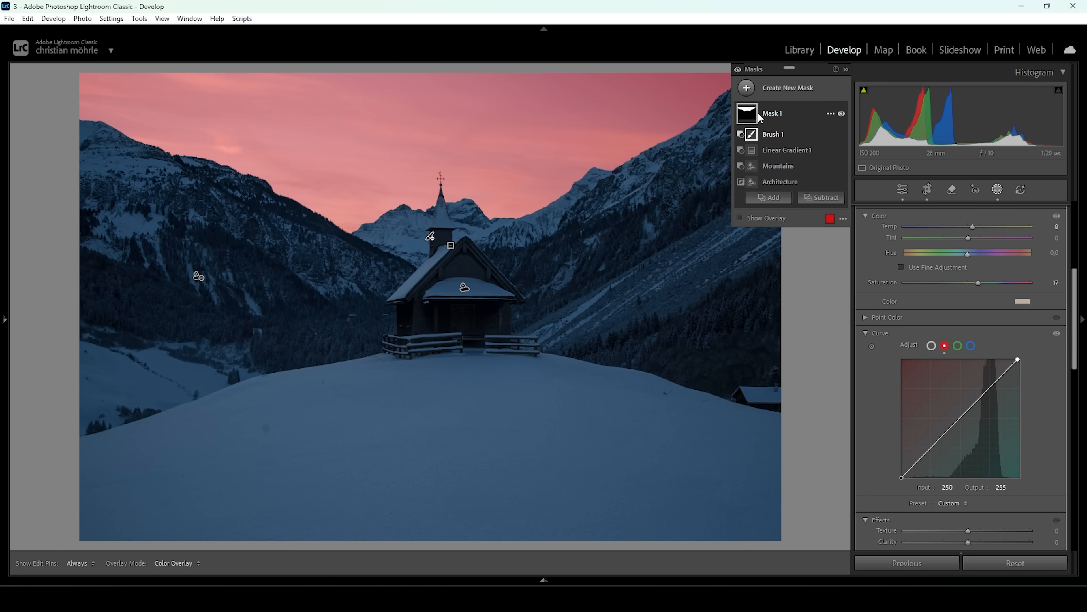
- Make an inverted duplicate of Mask 1 and invert the copy back so it covers the sky with unadjusted sliders
{"action": "right_click", "coordinate": [759, 112]}
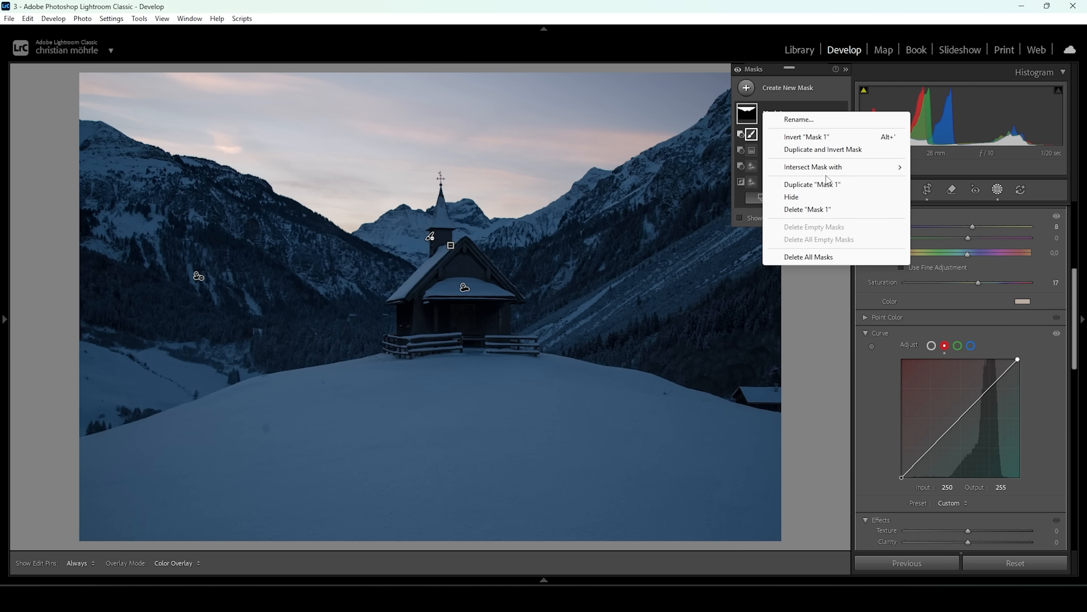
{"action": "left_click", "coordinate": [833, 151]}
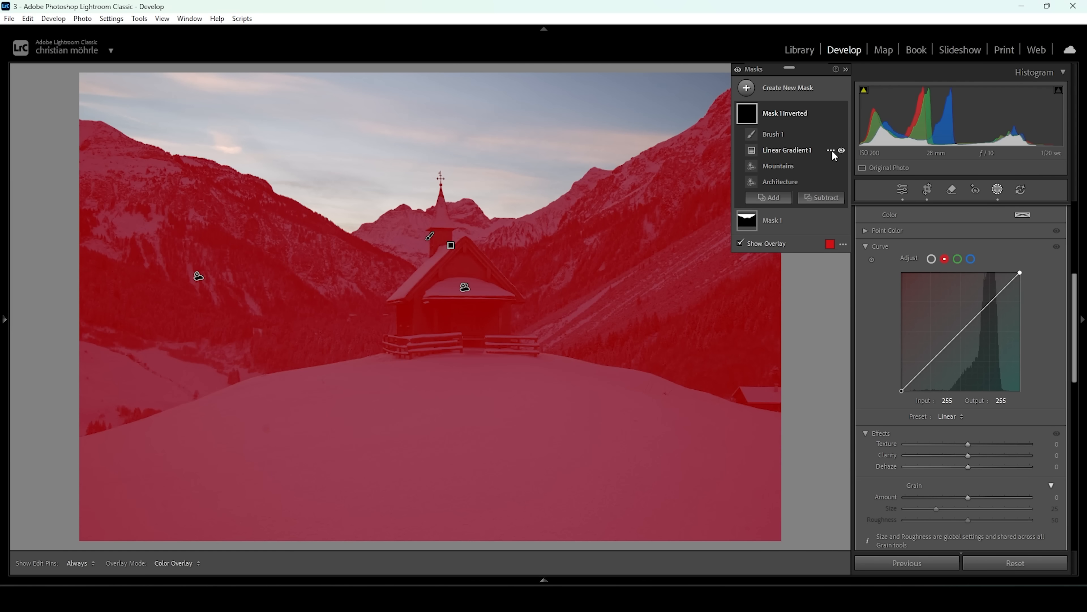
{"action": "scroll", "coordinate": [998, 335], "scroll_direction": "up", "scroll_amount": 5}
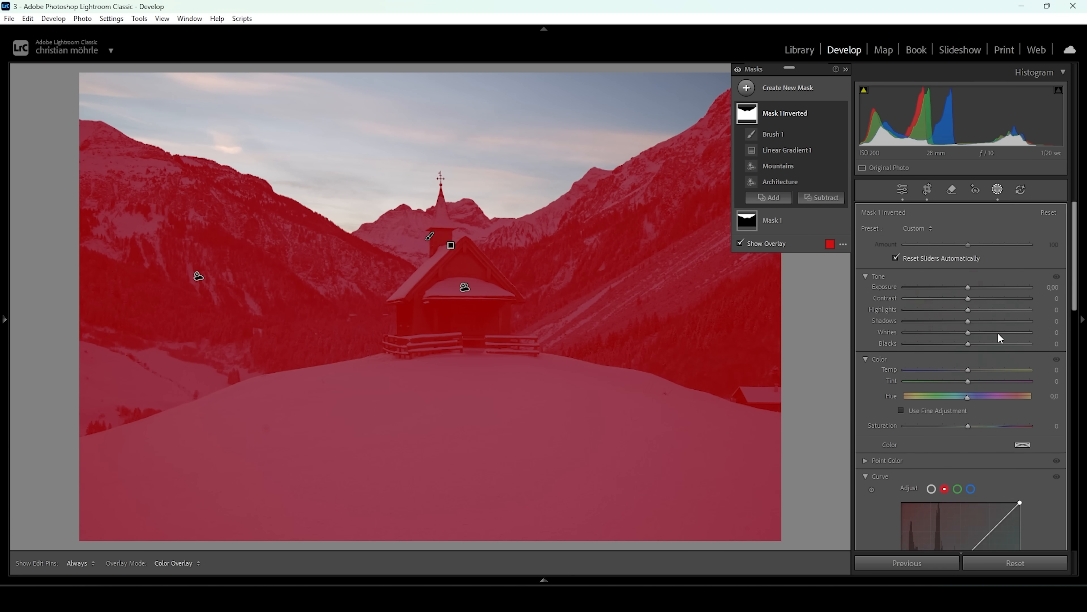
{"action": "mouse_move", "coordinate": [785, 110]}
{"action": "right_click", "coordinate": [784, 115]}
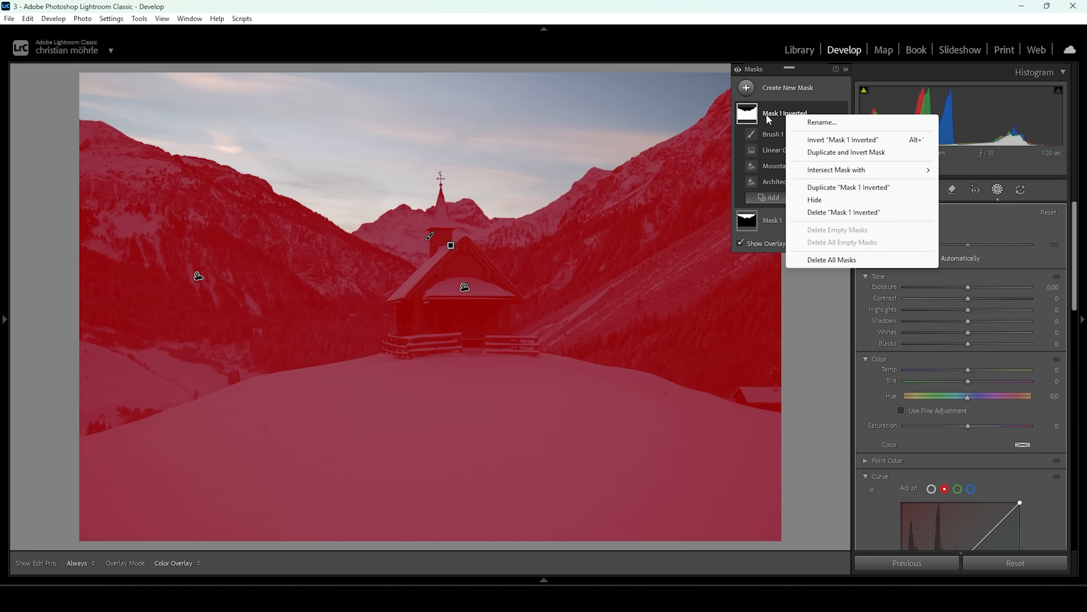
{"action": "left_click", "coordinate": [820, 139]}
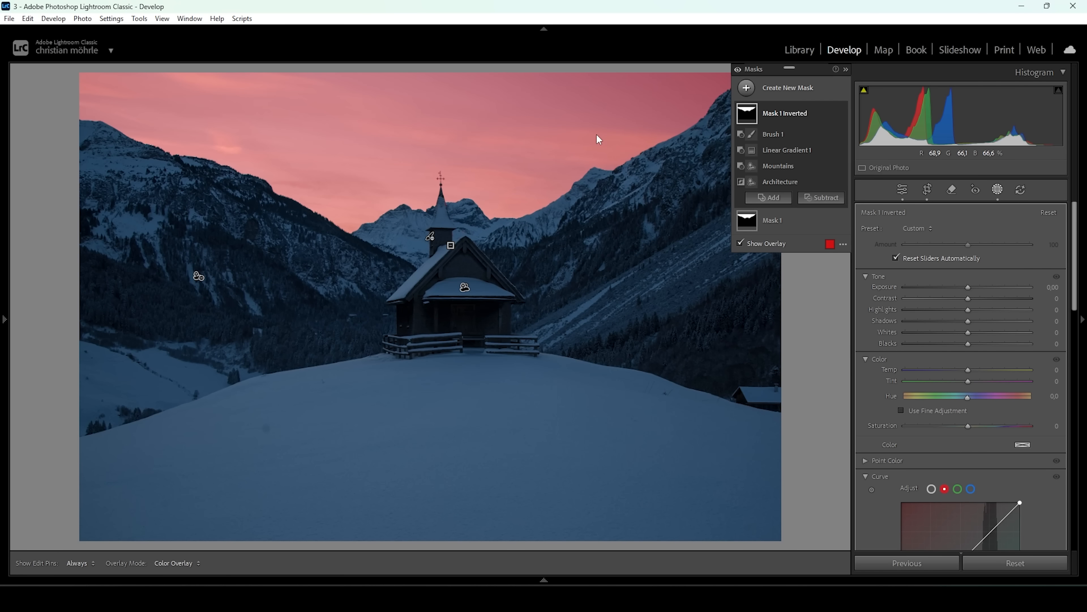
- Subtract a horizontal linear gradient from the sky mask copy, keeping only the sky just above the mountains behind the chapel
{"action": "left_click", "coordinate": [820, 198]}
{"action": "left_click", "coordinate": [848, 339]}
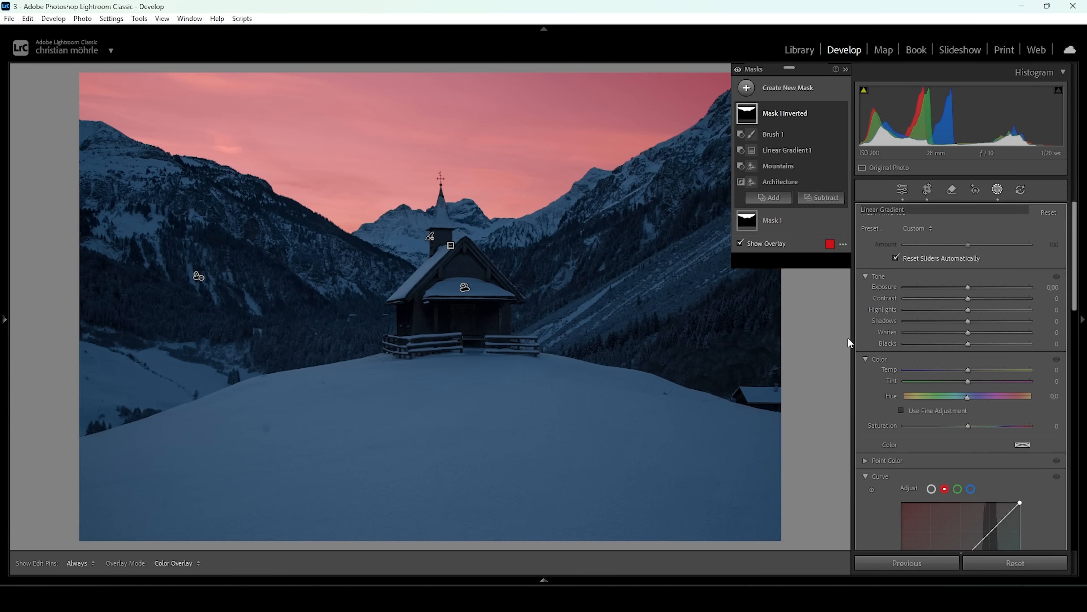
{"action": "left_click_drag", "start_coordinate": [478, 115], "coordinate": [478, 293]}
{"action": "left_click_drag", "start_coordinate": [479, 206], "coordinate": [480, 230]}
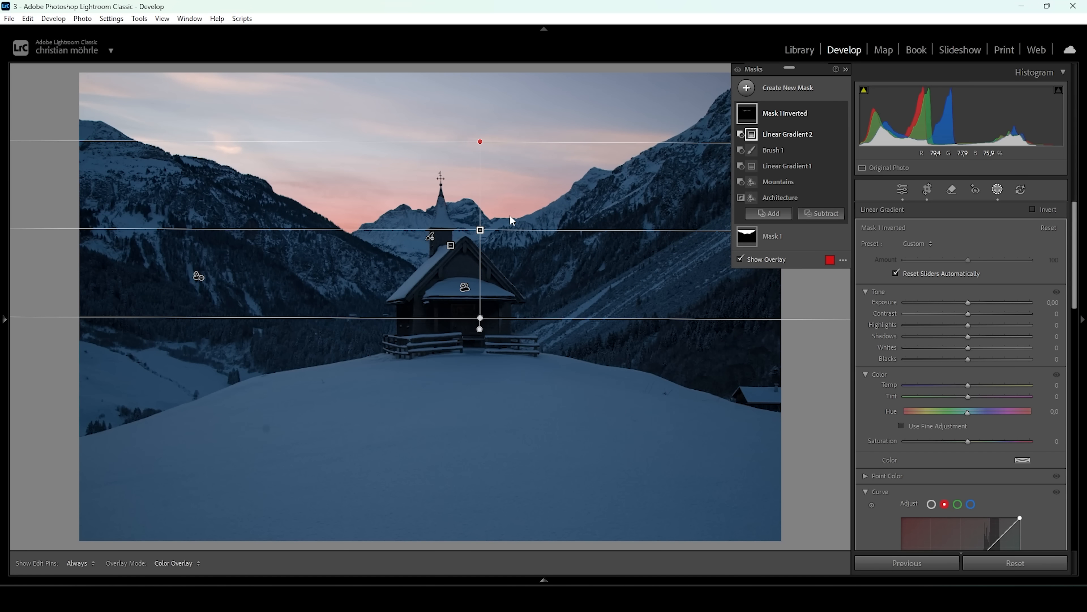
- Set the horizon glow mask's exposure to 0.81 and temperature to 65, and fine-tune the height and position of its subtracted gradient
{"action": "left_click_drag", "start_coordinate": [970, 302], "coordinate": [985, 304]}
{"action": "left_click_drag", "start_coordinate": [543, 142], "coordinate": [550, 164]}
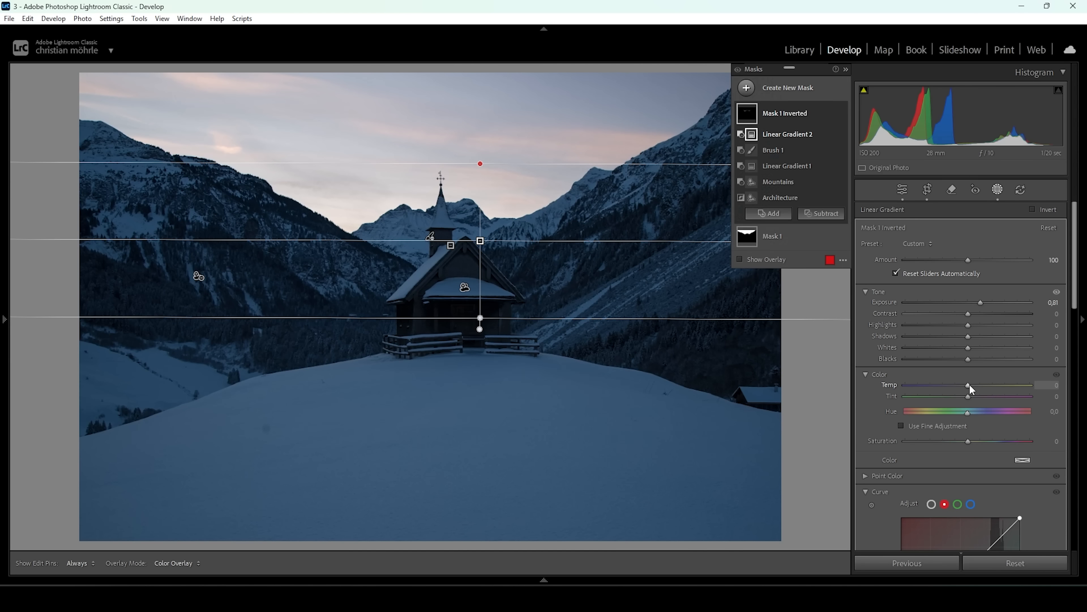
{"action": "left_click_drag", "start_coordinate": [969, 385], "coordinate": [979, 384]}
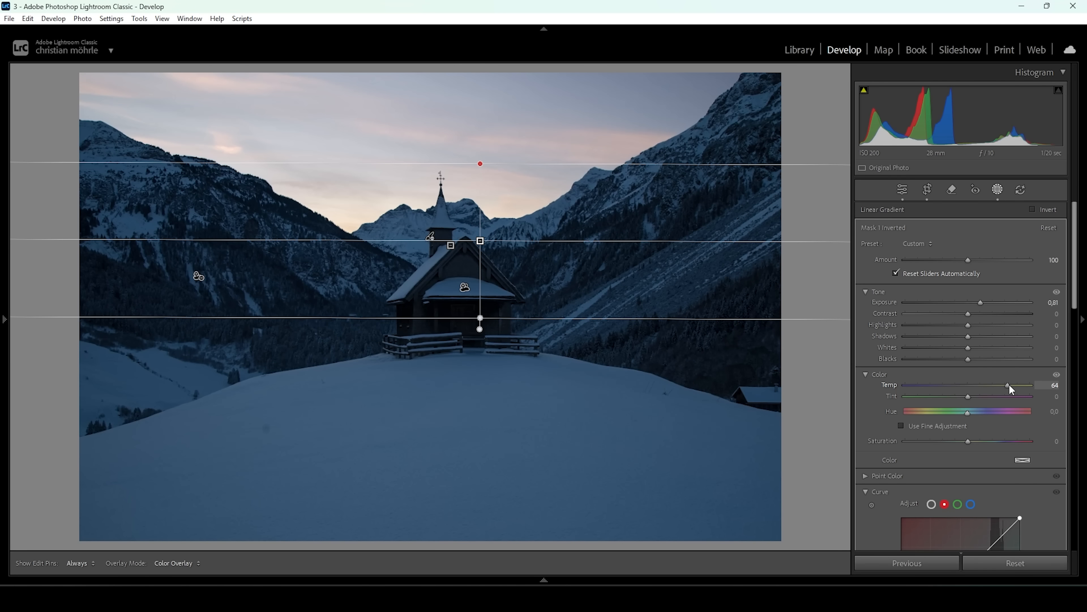
{"action": "left_click_drag", "start_coordinate": [1009, 384], "coordinate": [1009, 384]}
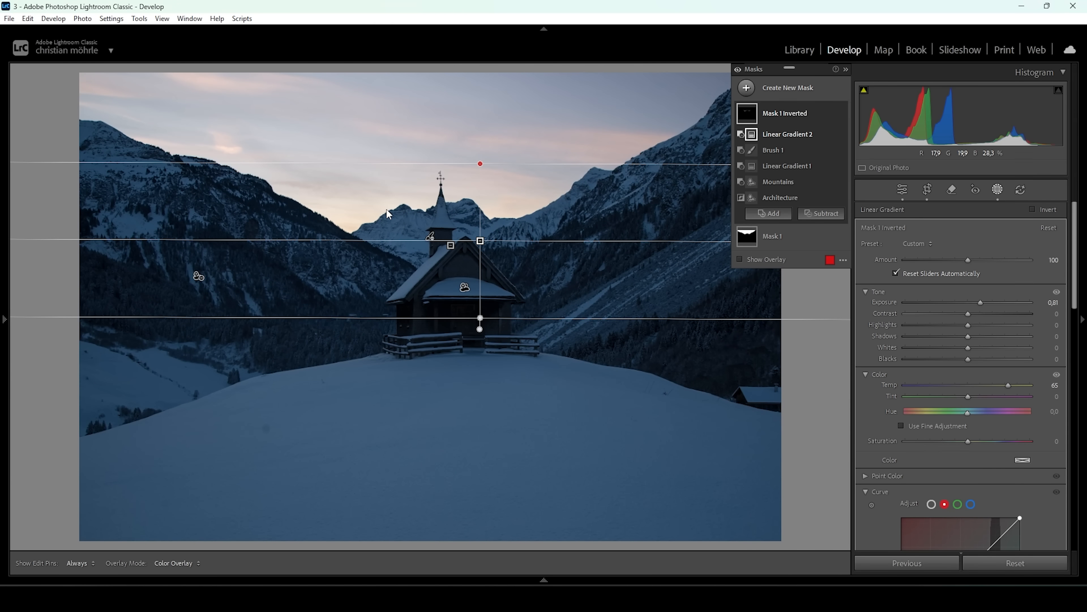
{"action": "mouse_move", "coordinate": [482, 239]}
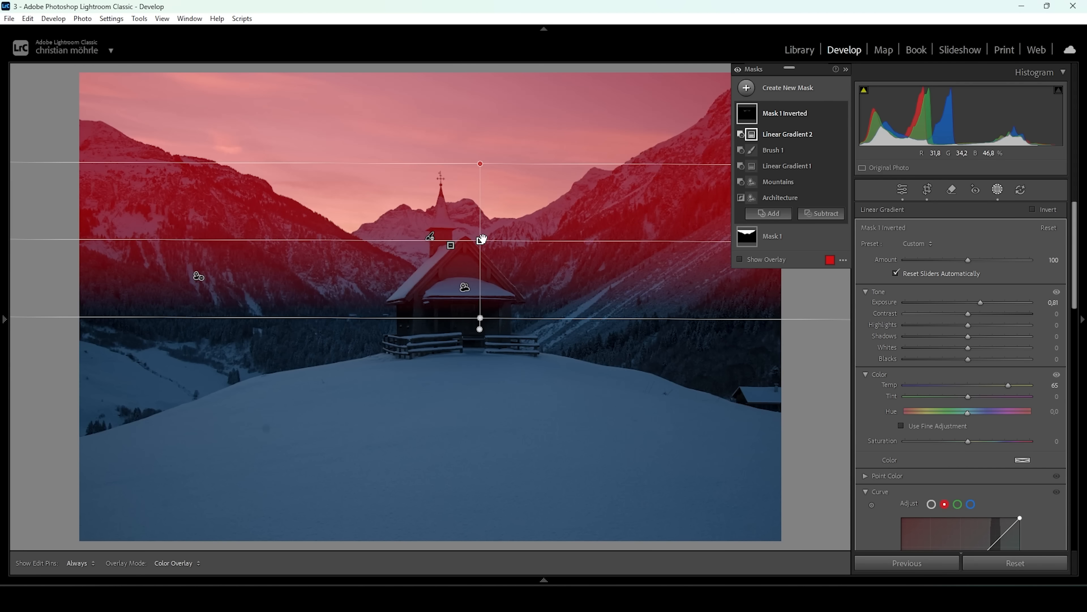
{"action": "left_click_drag", "start_coordinate": [481, 240], "coordinate": [485, 230]}
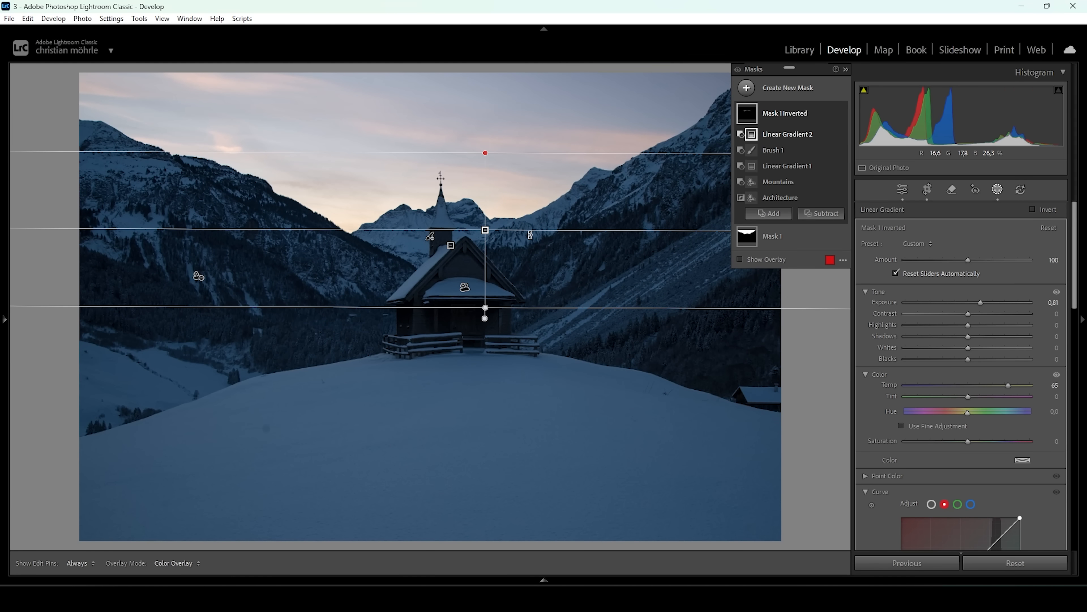
- Make a second inverted duplicate of Mask 1 and invert that copy back to cover the sky
{"action": "left_click", "coordinate": [770, 236]}
{"action": "right_click", "coordinate": [765, 141]}
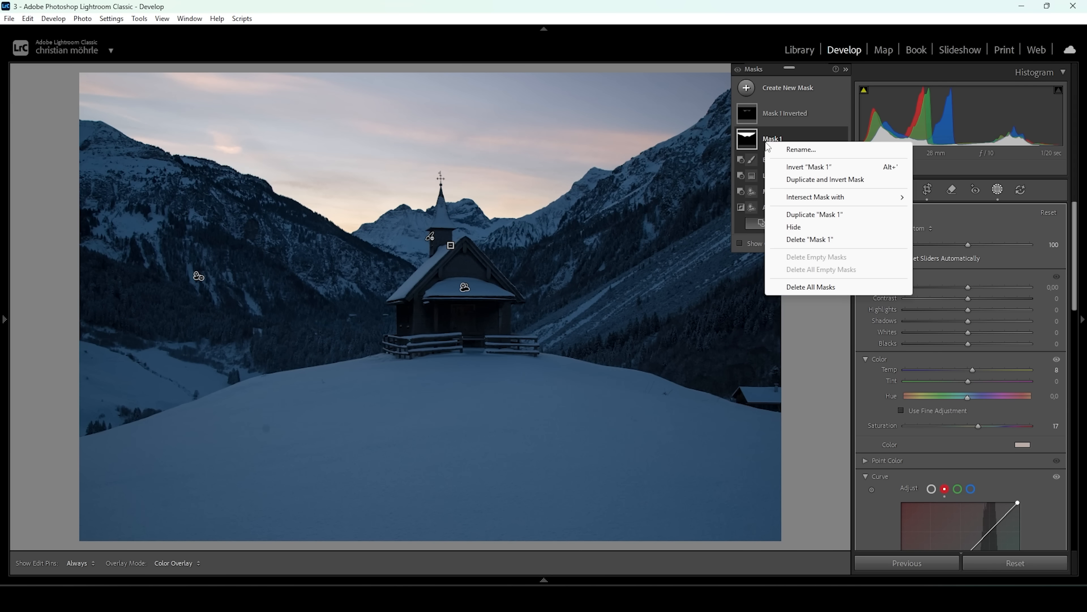
{"action": "left_click", "coordinate": [799, 181]}
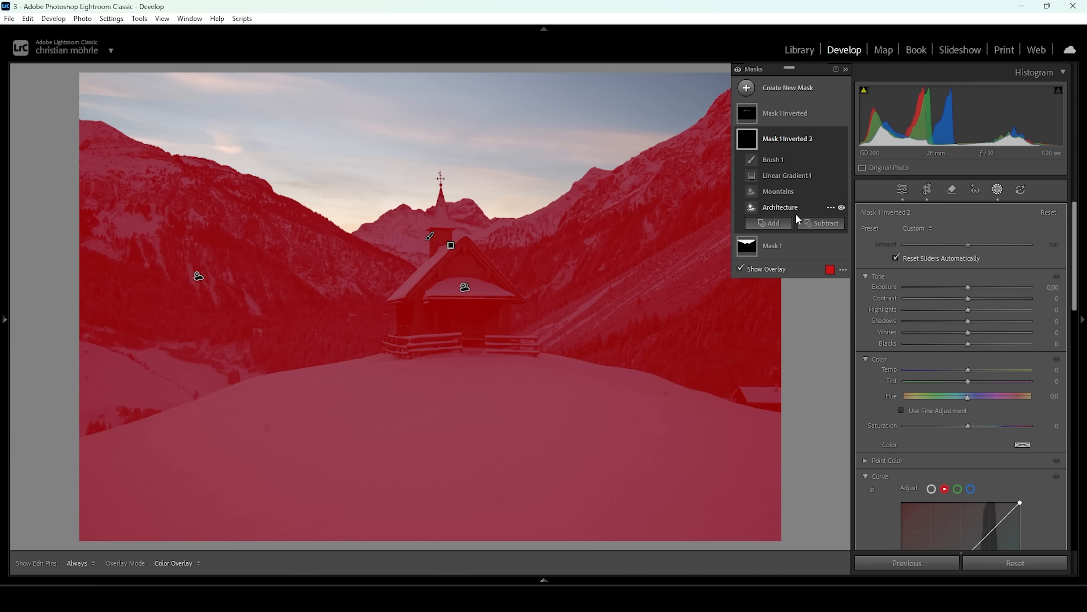
{"action": "right_click", "coordinate": [799, 142]}
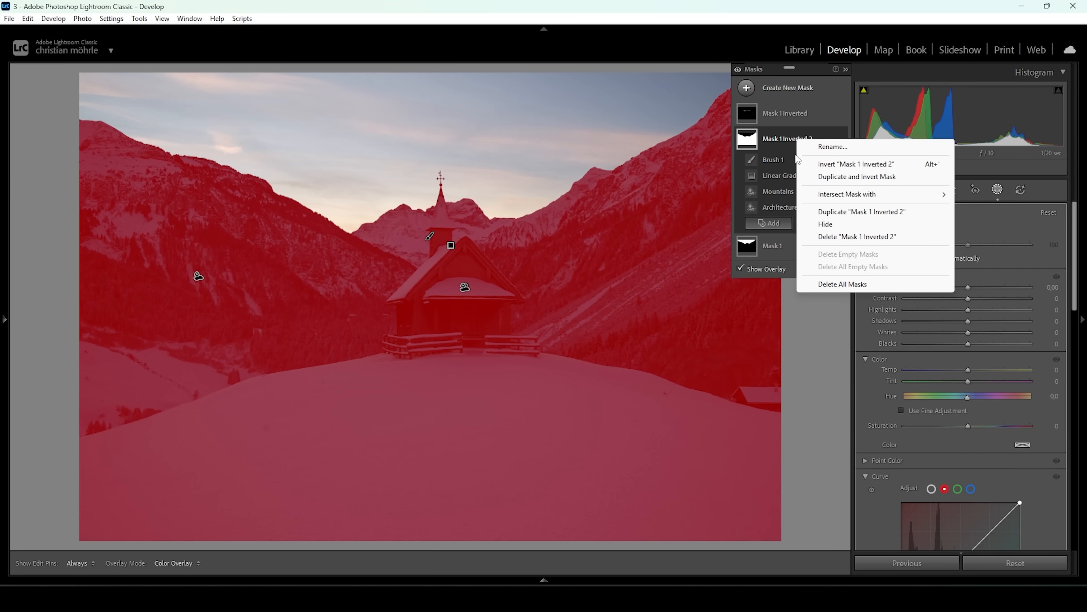
{"action": "left_click", "coordinate": [854, 165]}
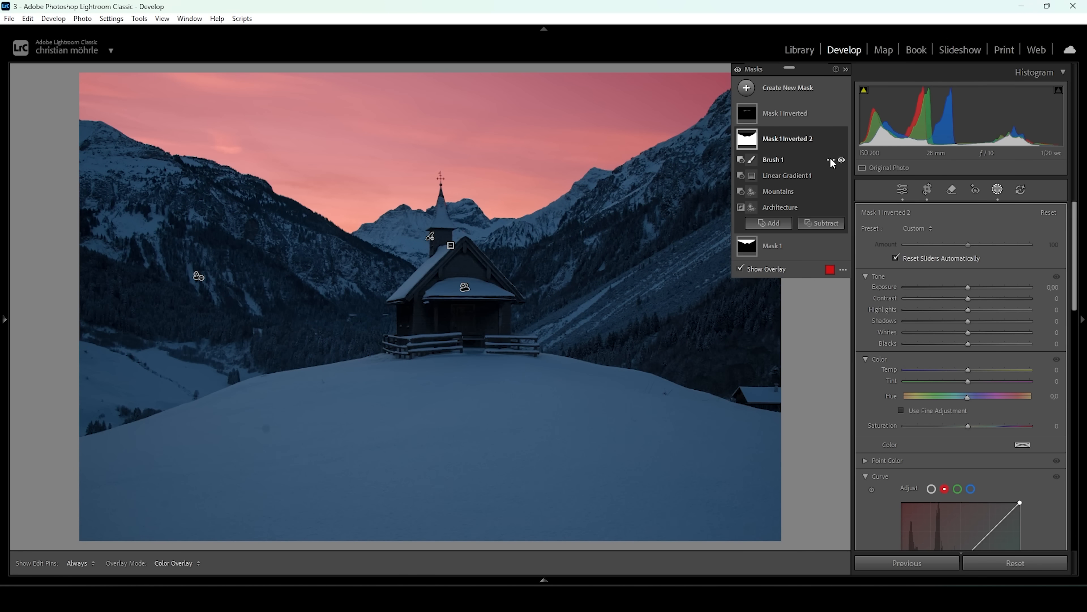
- Subtract a linear gradient from Mask 1 Inverted 2, fading from the upper edge of the sky to the chapel roof
{"action": "left_click", "coordinate": [824, 225]}
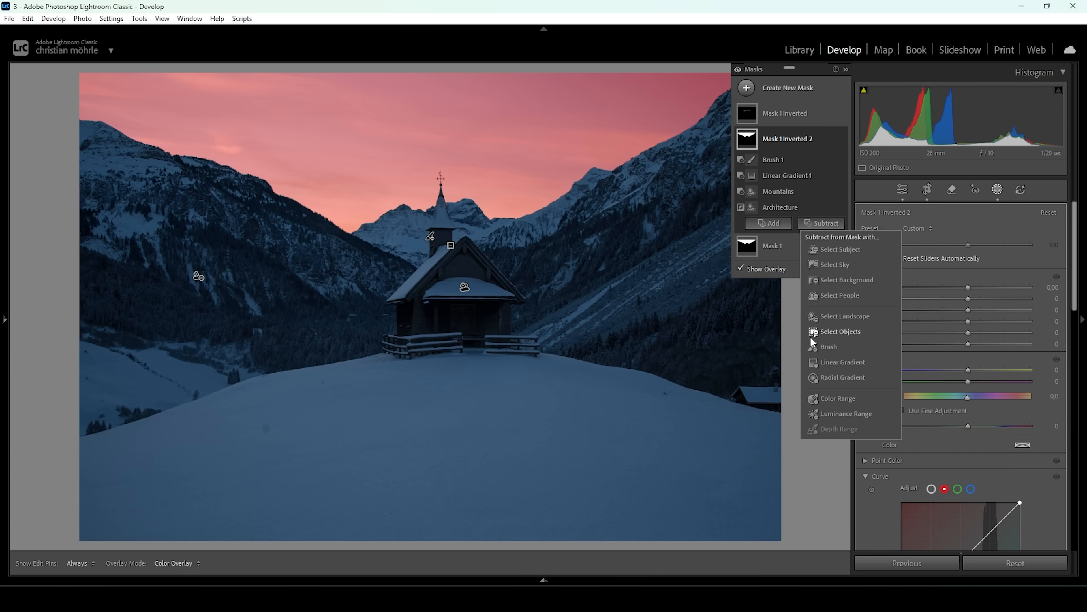
{"action": "left_click", "coordinate": [831, 364]}
{"action": "mouse_move", "coordinate": [465, 97]}
{"action": "left_mouse_down"}
{"action": "mouse_move", "coordinate": [464, 248]}
{"action": "mouse_move", "coordinate": [465, 88]}
{"action": "left_mouse_up"}
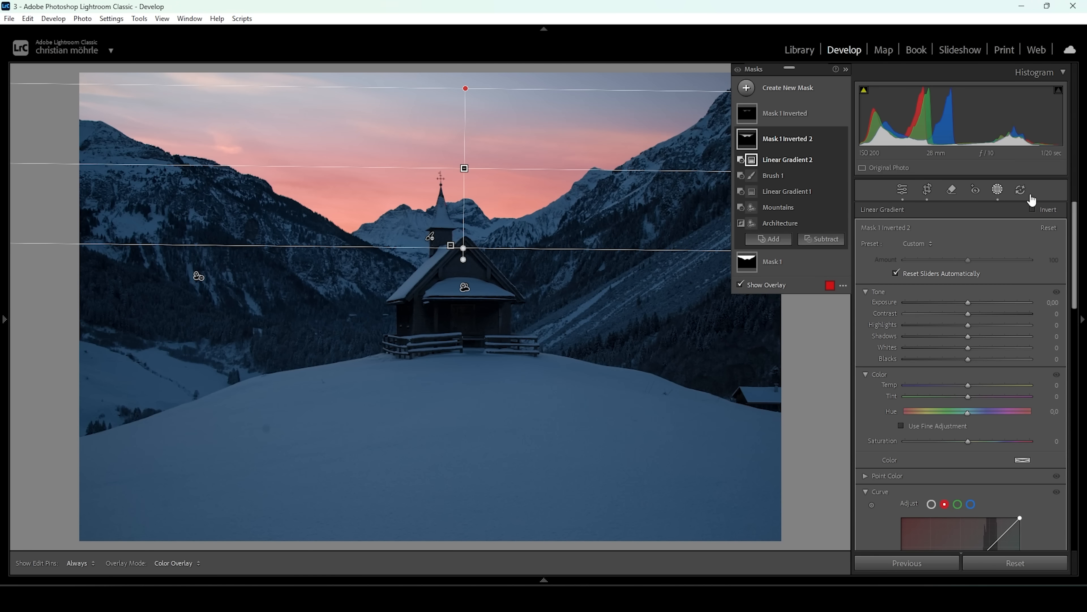
- Set the exposure of Mask 1 Inverted 2 to 0.34, its temperature to 27 and its saturation to 100
{"action": "left_click_drag", "start_coordinate": [969, 302], "coordinate": [975, 304]}
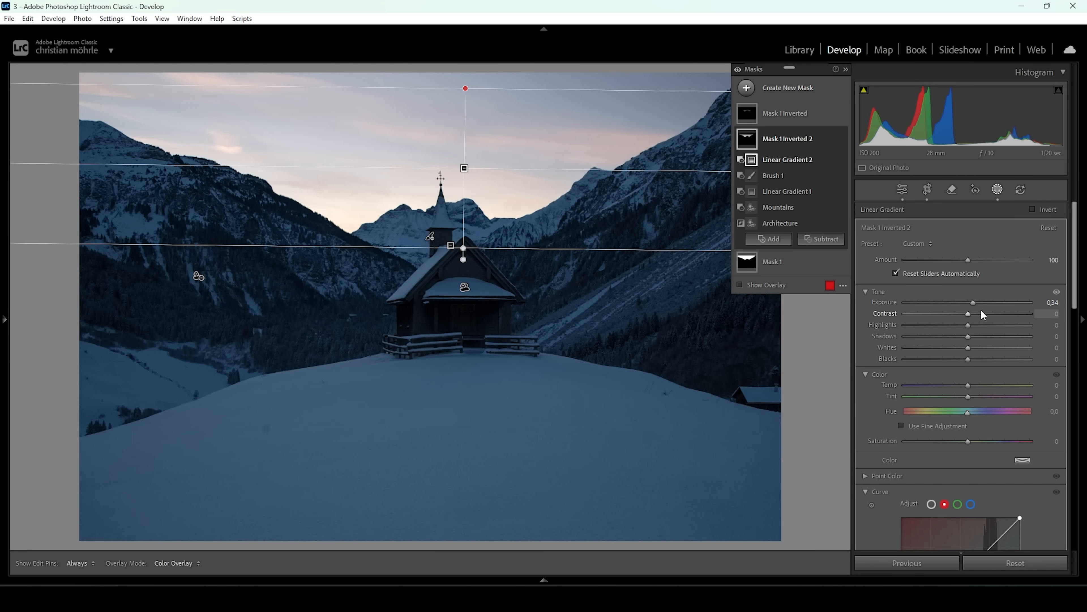
{"action": "left_click_drag", "start_coordinate": [968, 385], "coordinate": [984, 385]}
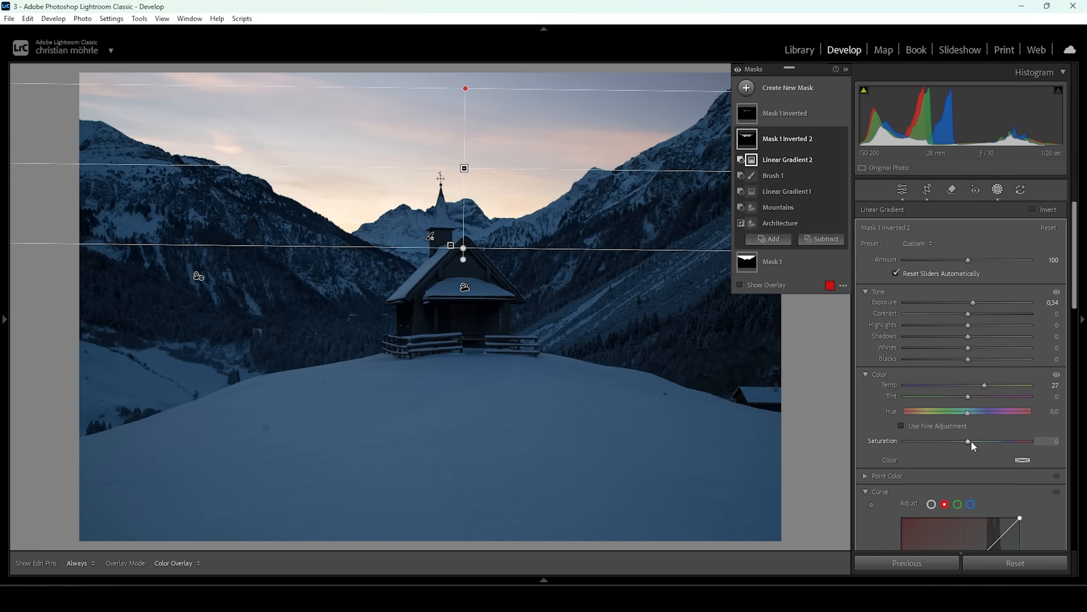
{"action": "left_click_drag", "start_coordinate": [971, 442], "coordinate": [971, 441]}
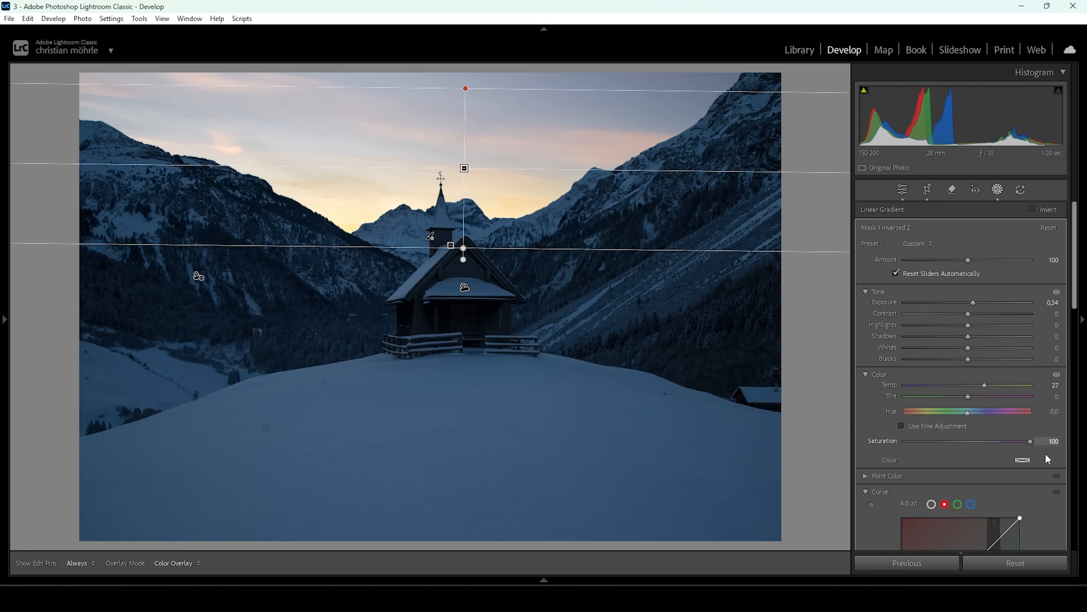
{"action": "left_click_drag", "start_coordinate": [1071, 460], "coordinate": [1072, 460]}
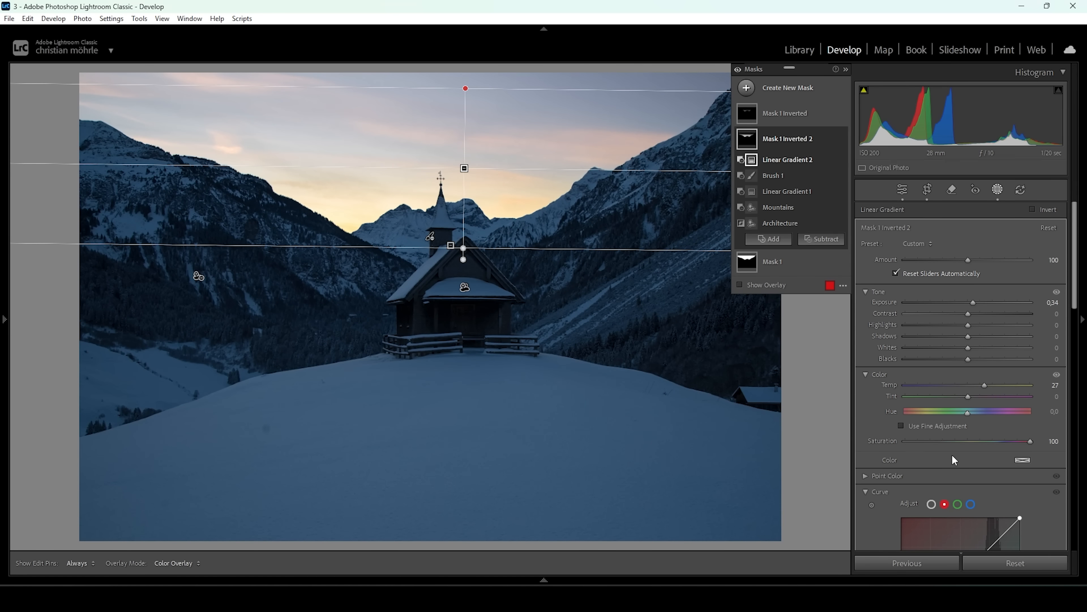
- Tint Mask 1 Inverted 2 with a strongly saturated orange, and compare the photo with and without all masks
{"action": "left_click", "coordinate": [1023, 460]}
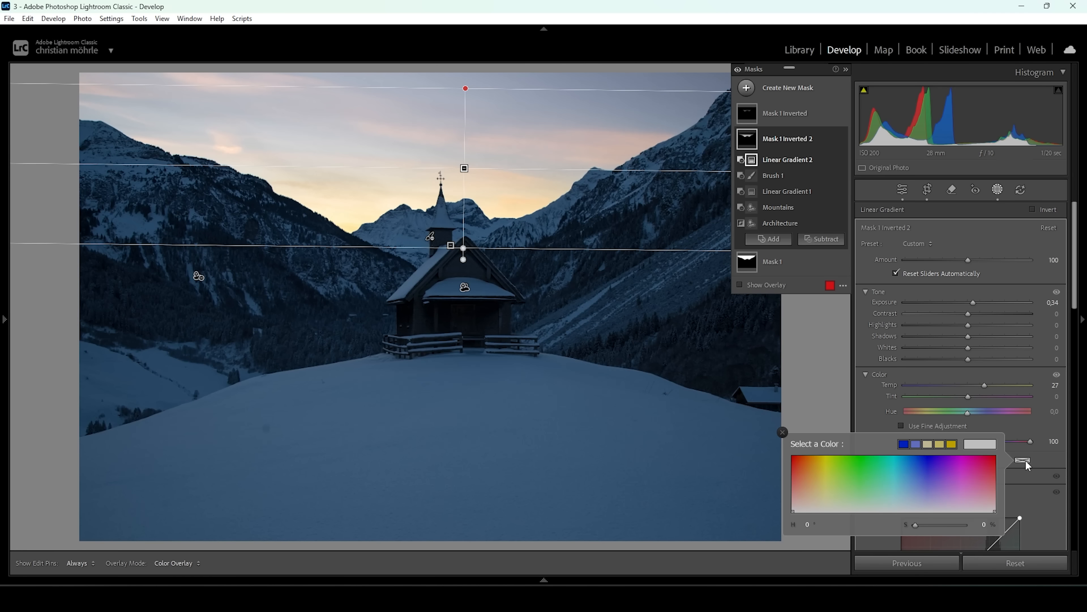
{"action": "left_click", "coordinate": [799, 510]}
{"action": "left_click_drag", "start_coordinate": [799, 510], "coordinate": [807, 506]}
{"action": "mouse_move", "coordinate": [920, 526]}
{"action": "left_mouse_down"}
{"action": "mouse_move", "coordinate": [973, 529]}
{"action": "mouse_move", "coordinate": [957, 533]}
{"action": "left_mouse_up"}
{"action": "left_click", "coordinate": [868, 396]}
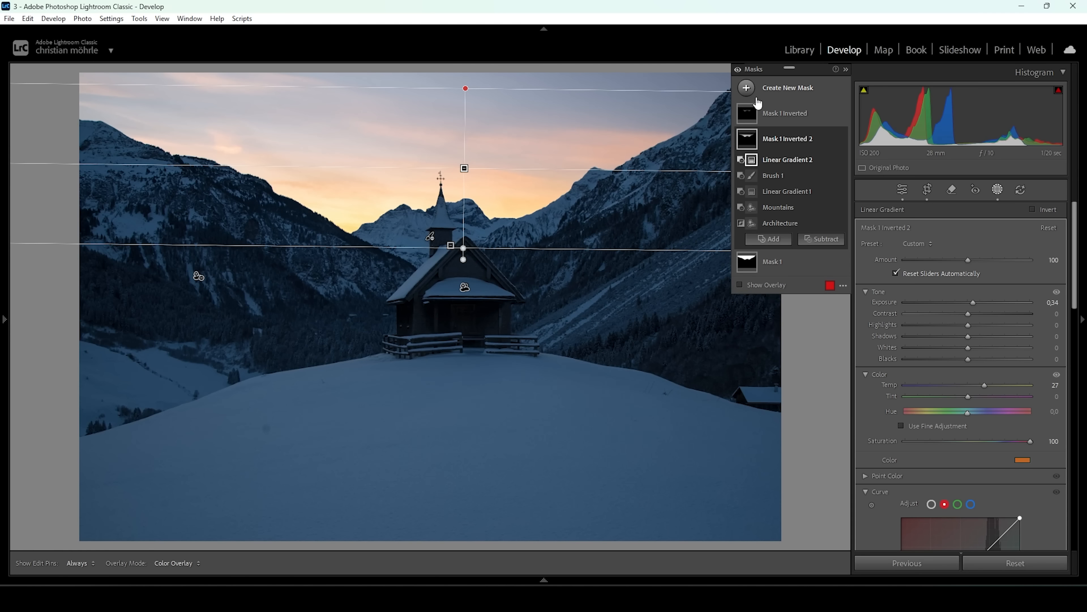
{"action": "left_click", "coordinate": [739, 68]}
{"action": "left_click", "coordinate": [738, 68]}
- Create a new linear gradient mask running from the photo's upper edge down to the mountain peaks
{"action": "left_click", "coordinate": [747, 88]}
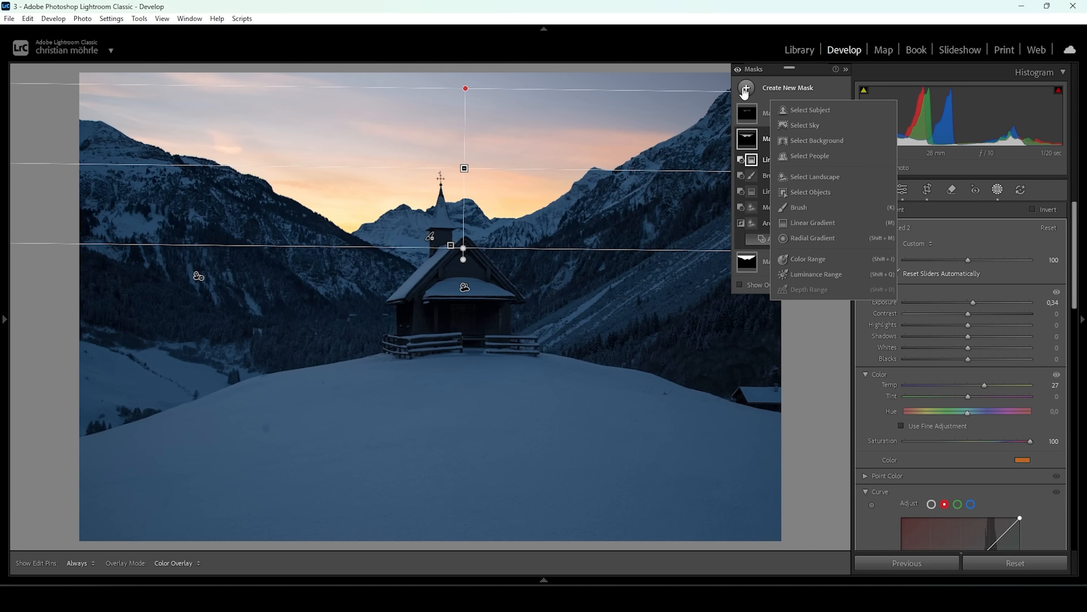
{"action": "left_click", "coordinate": [816, 225]}
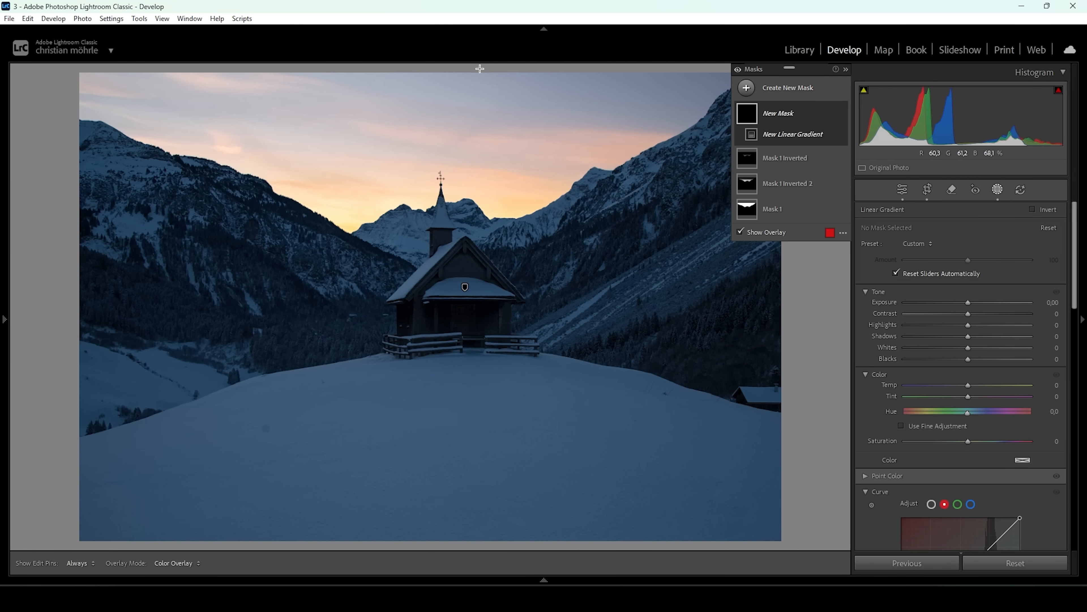
{"action": "left_click_drag", "start_coordinate": [483, 72], "coordinate": [474, 124]}
{"action": "left_click_drag", "start_coordinate": [479, 184], "coordinate": [479, 196]}
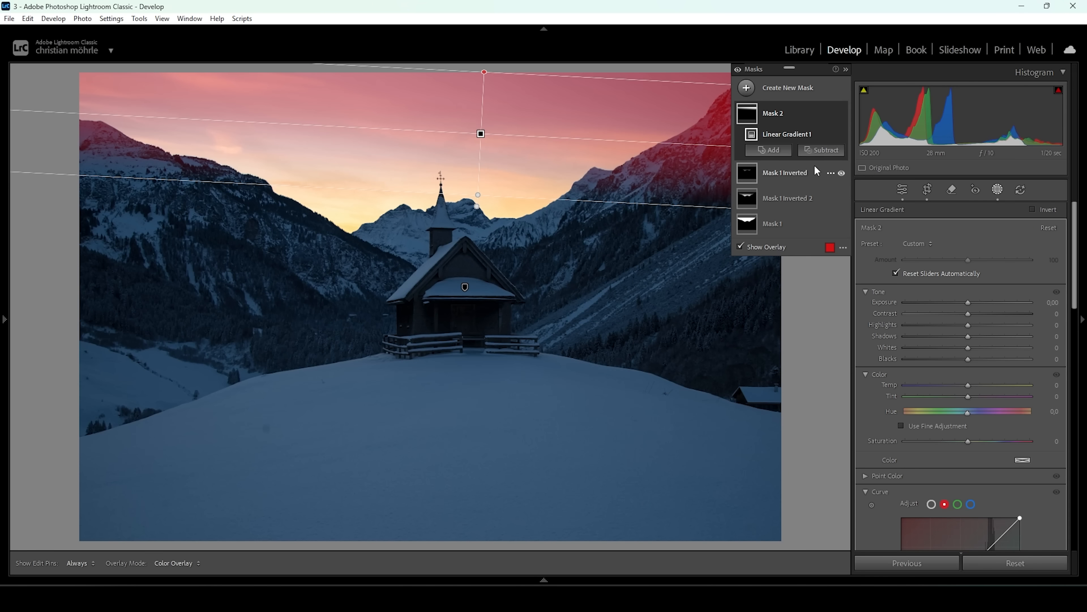
- Subtract the mountains from the new gradient mask using a landscape selection
{"action": "left_click", "coordinate": [821, 150]}
{"action": "left_click", "coordinate": [854, 242]}
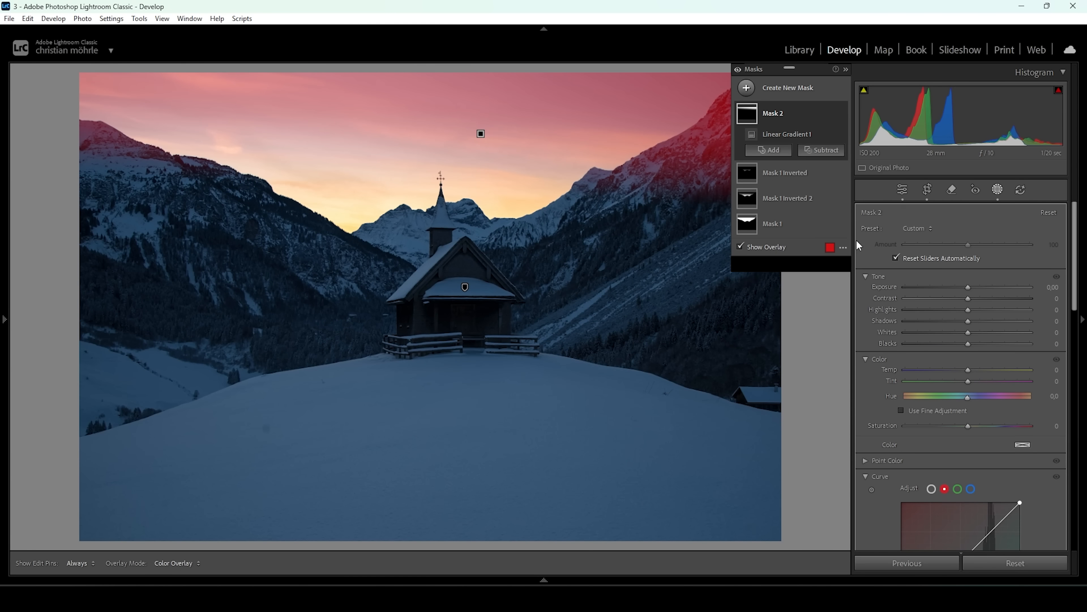
{"action": "left_click", "coordinate": [888, 251]}
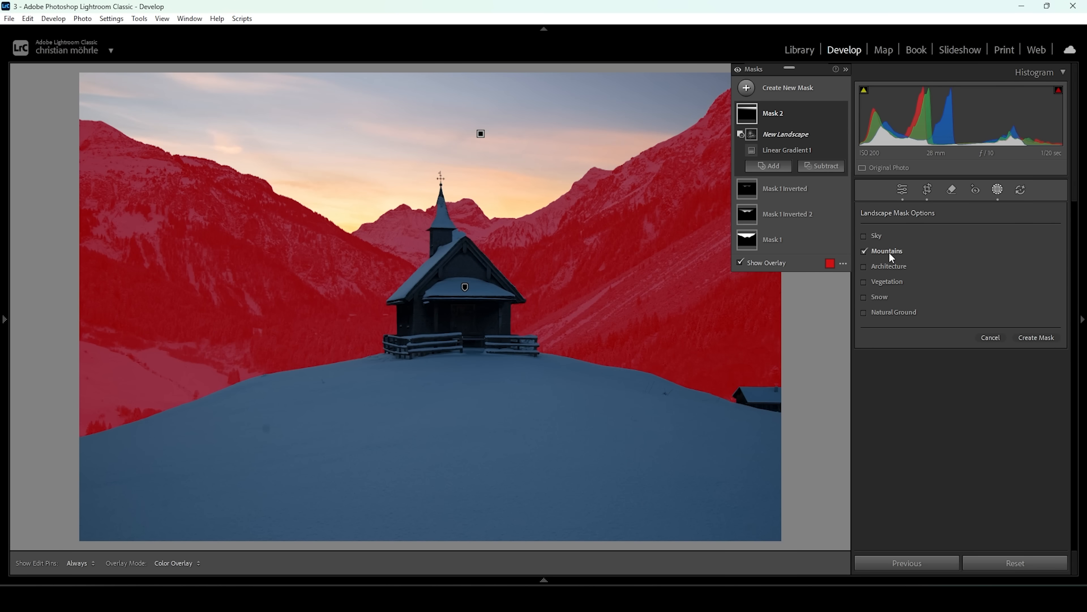
{"action": "left_click", "coordinate": [1038, 334]}
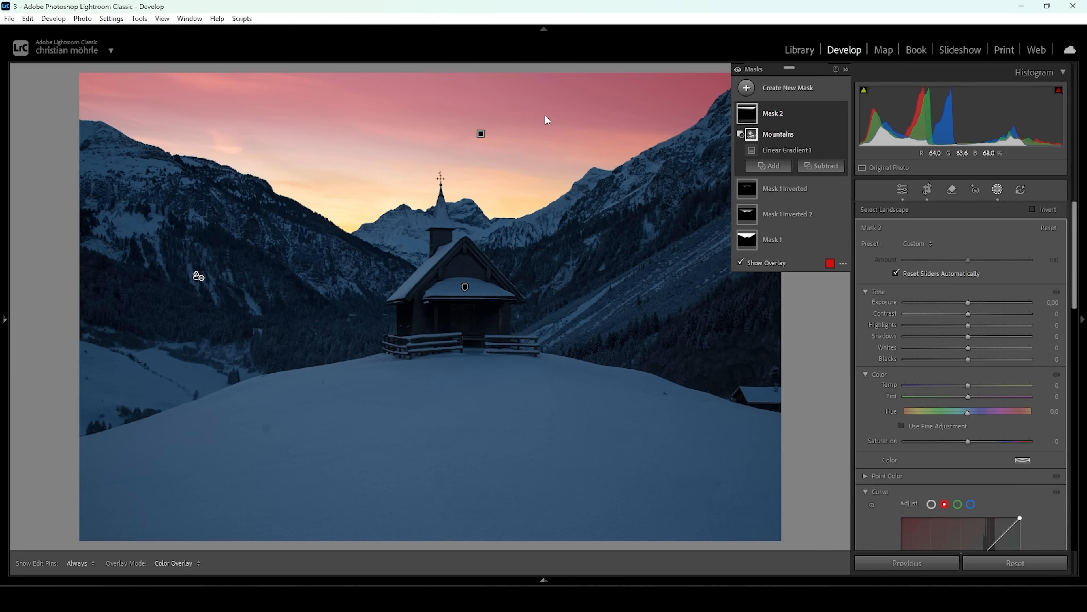
- Darken the upper sky mask with an exposure of -0.71, and extend and shift its linear gradient upward
{"action": "left_click_drag", "start_coordinate": [968, 303], "coordinate": [956, 302]}
{"action": "left_click", "coordinate": [781, 153]}
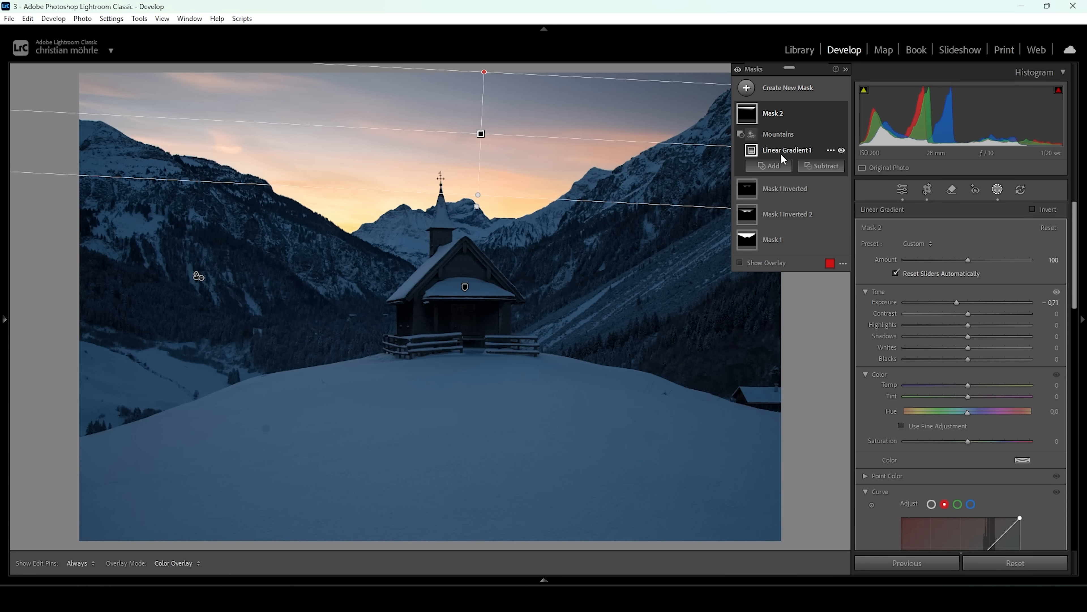
{"action": "left_click_drag", "start_coordinate": [483, 73], "coordinate": [484, 39]}
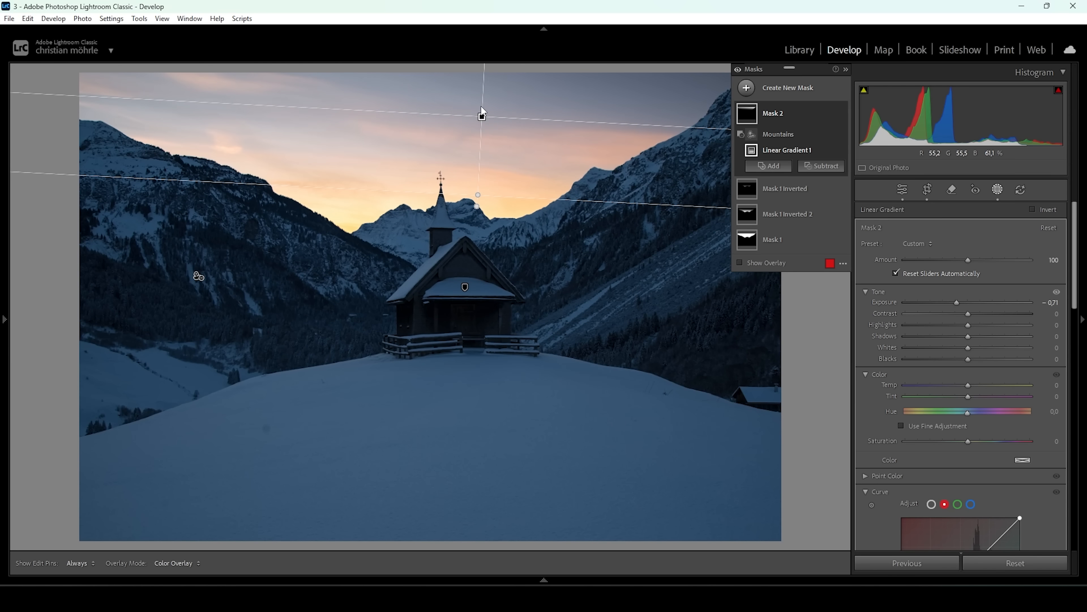
{"action": "left_click_drag", "start_coordinate": [483, 118], "coordinate": [485, 100]}
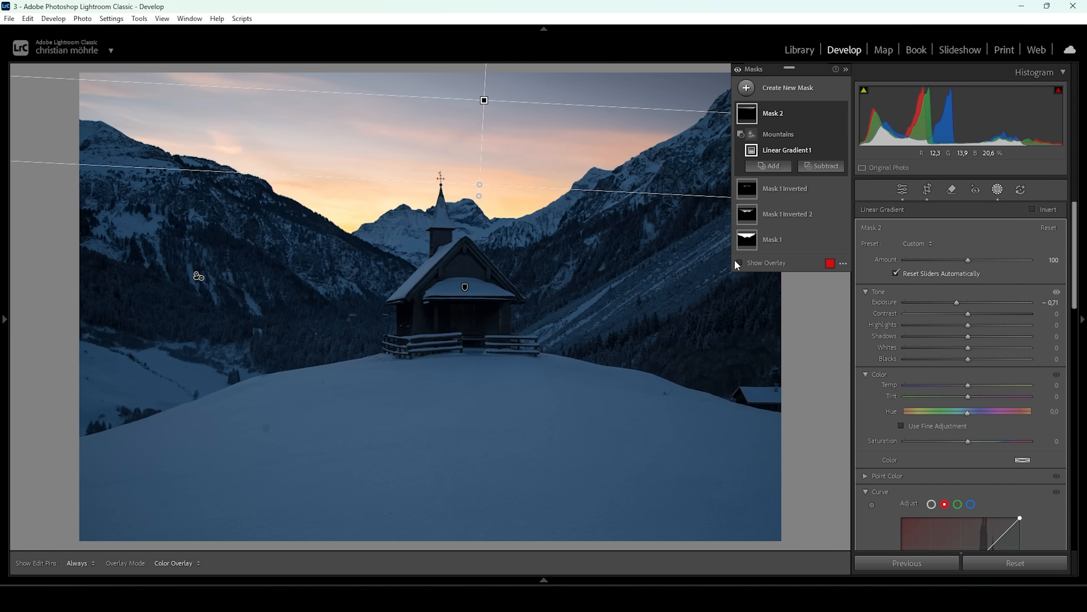
- Duplicate and invert Mask 1 to cover the landscape, and set the new mask's whites to 45
{"action": "left_click", "coordinate": [772, 238]}
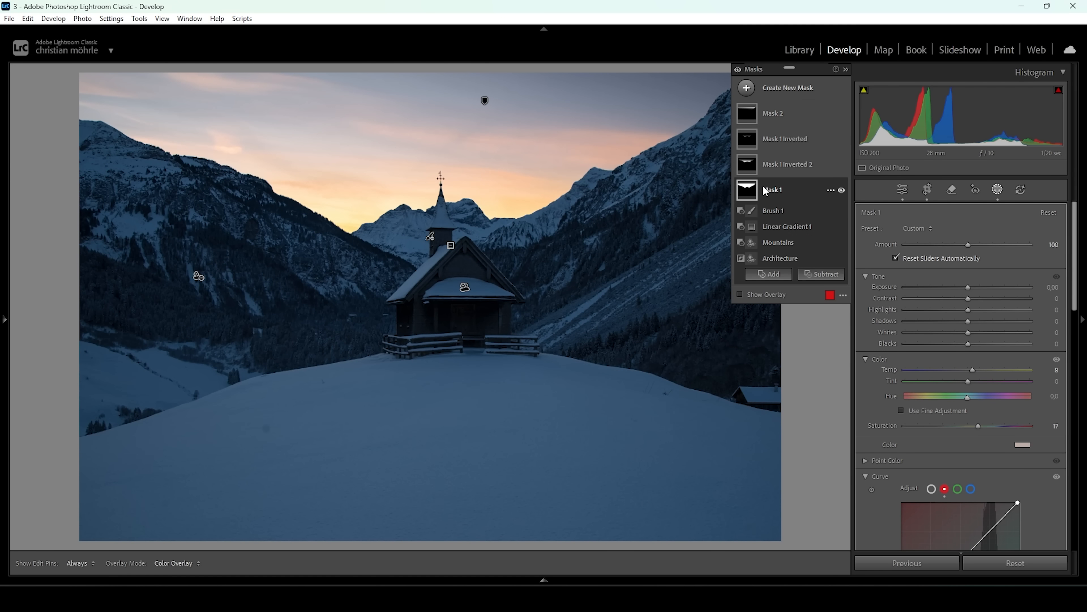
{"action": "right_click", "coordinate": [773, 194]}
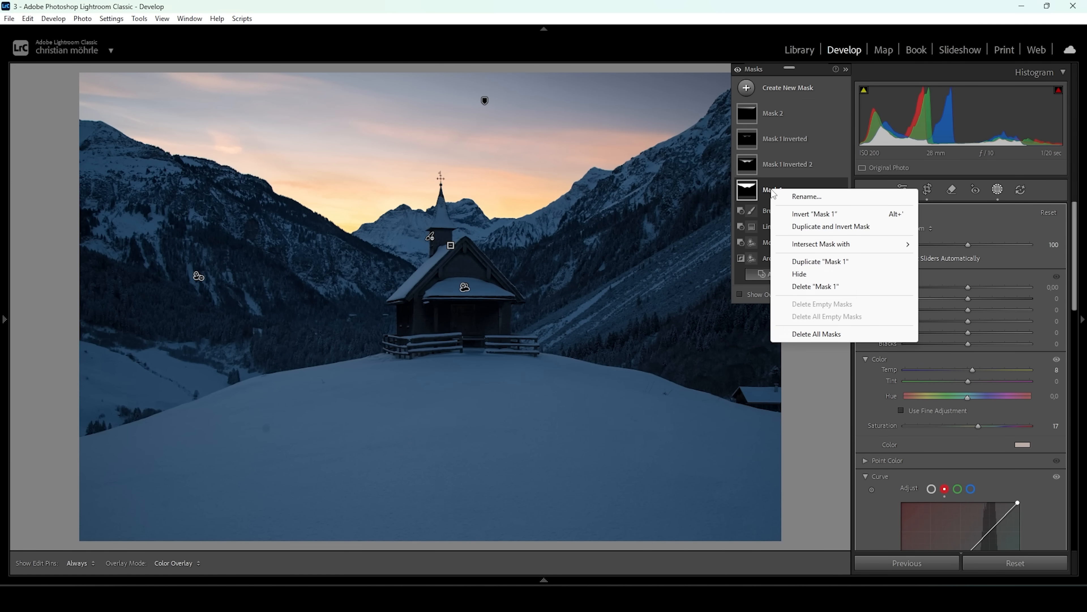
{"action": "left_click", "coordinate": [819, 226]}
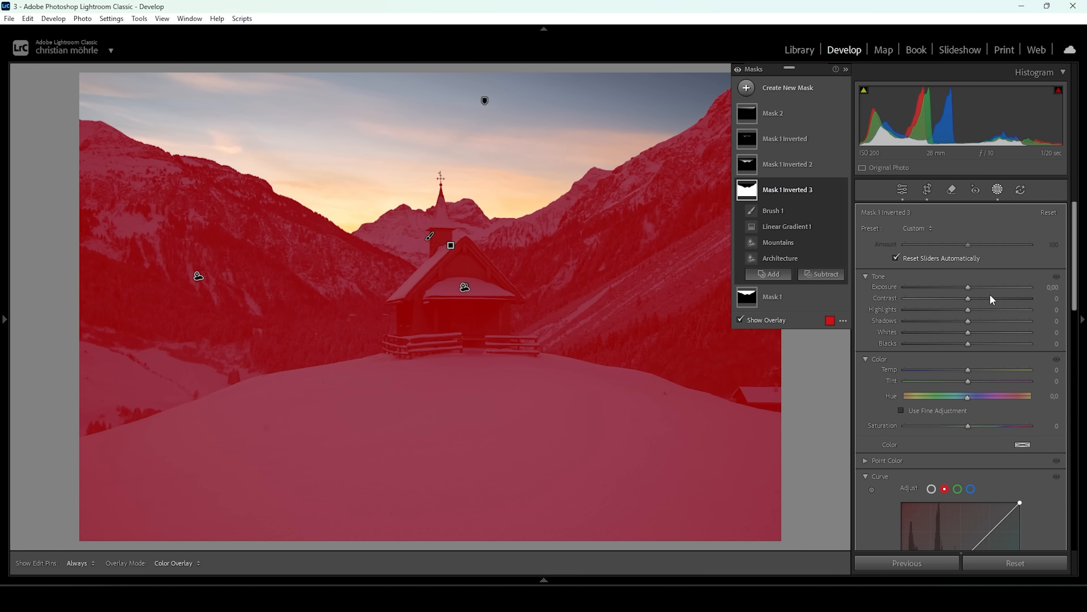
{"action": "left_click_drag", "start_coordinate": [969, 332], "coordinate": [982, 332]}
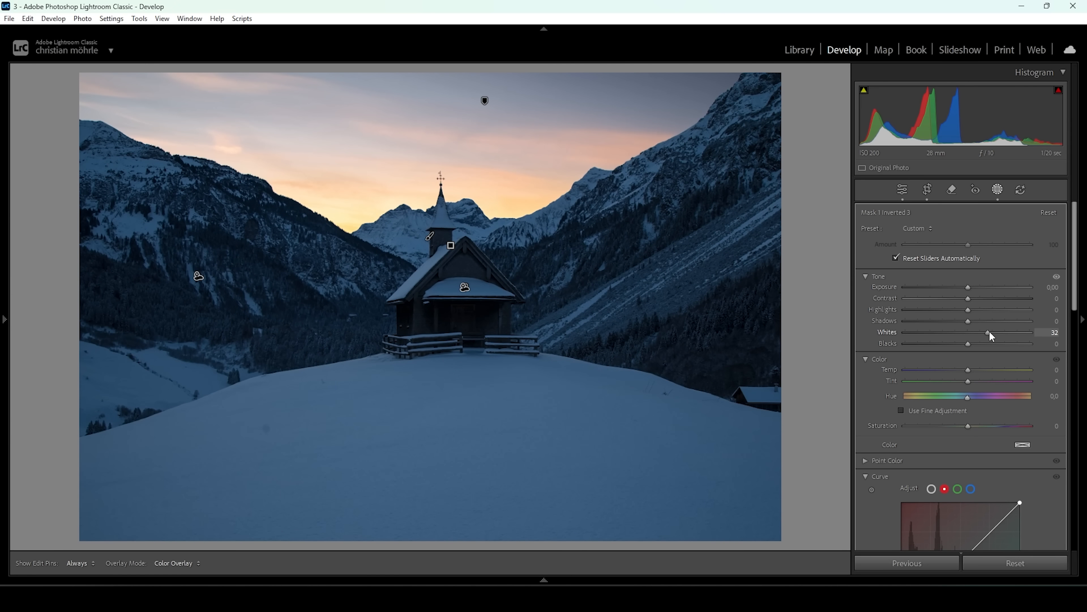
{"action": "left_click_drag", "start_coordinate": [993, 333], "coordinate": [996, 333]}
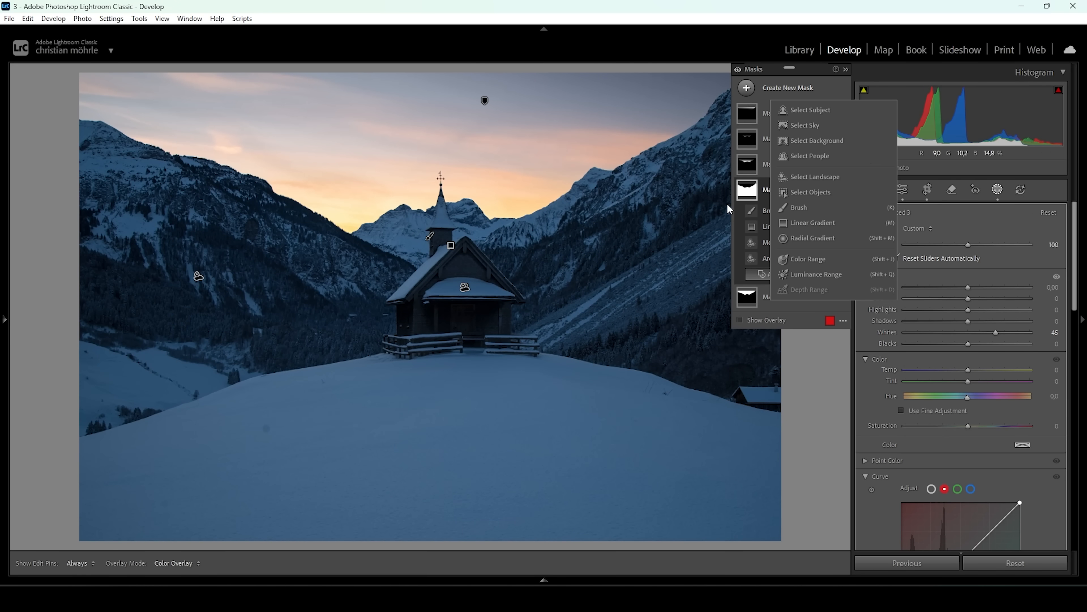
- Create a landscape mask of the architecture, and brush the small hut at the photo's edge out of it
{"action": "left_click", "coordinate": [800, 177]}
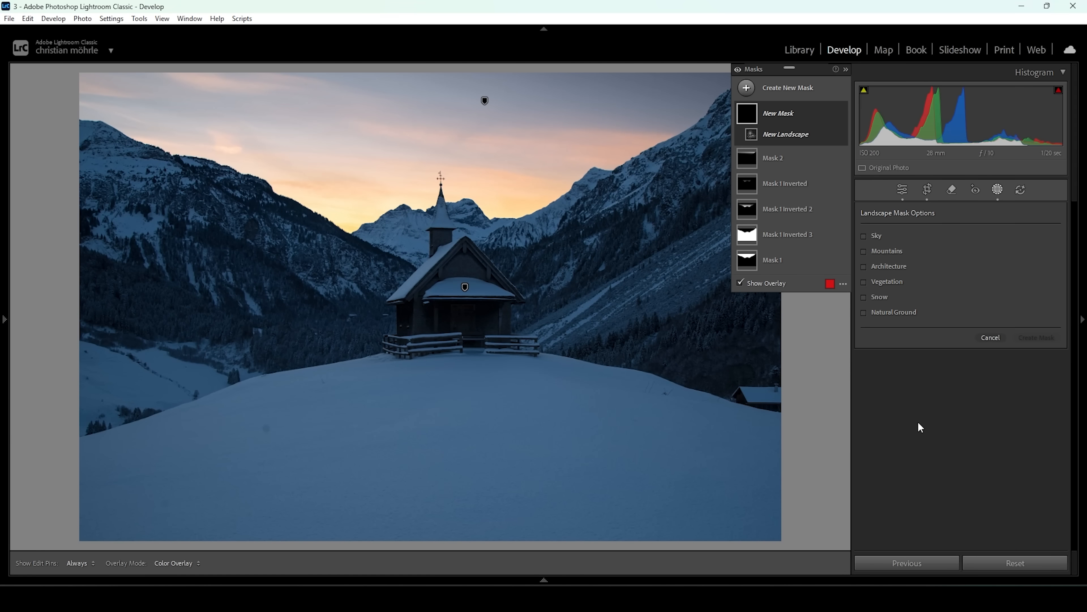
{"action": "left_click", "coordinate": [899, 265]}
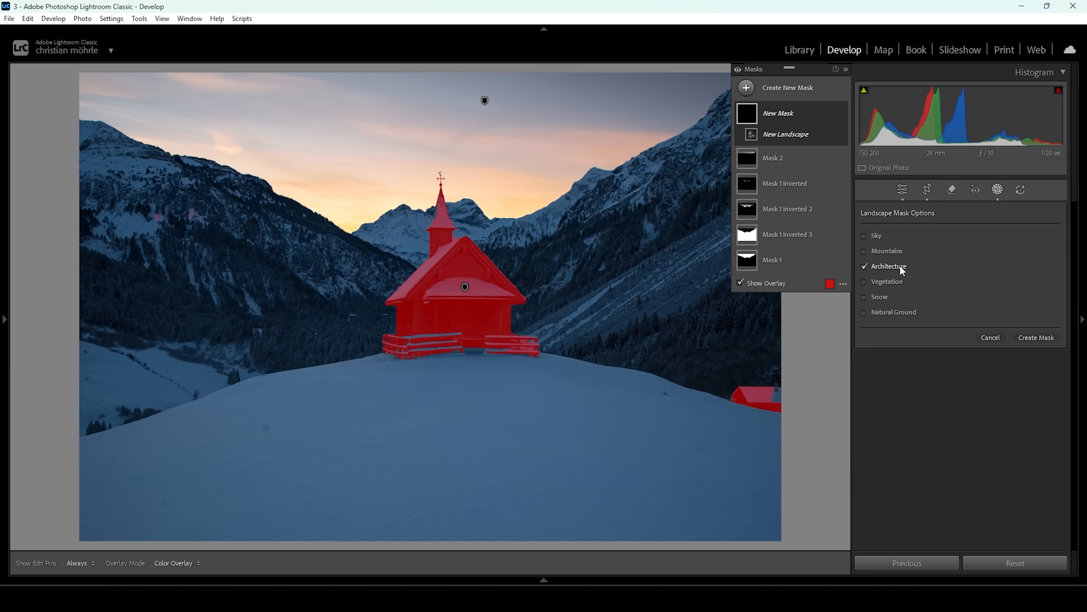
{"action": "left_click", "coordinate": [1036, 337]}
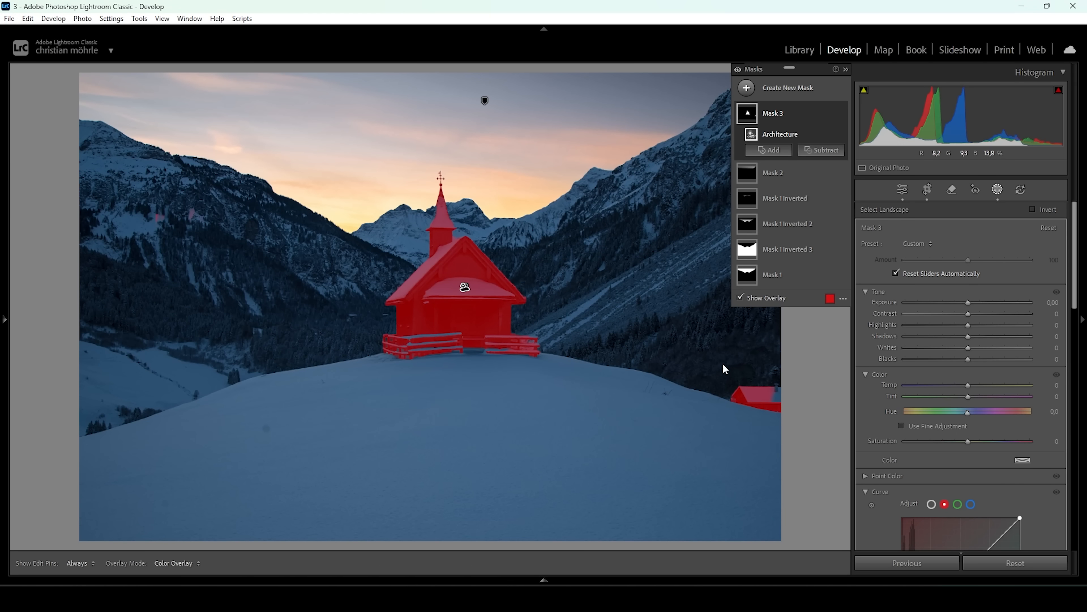
{"action": "left_click", "coordinate": [841, 151]}
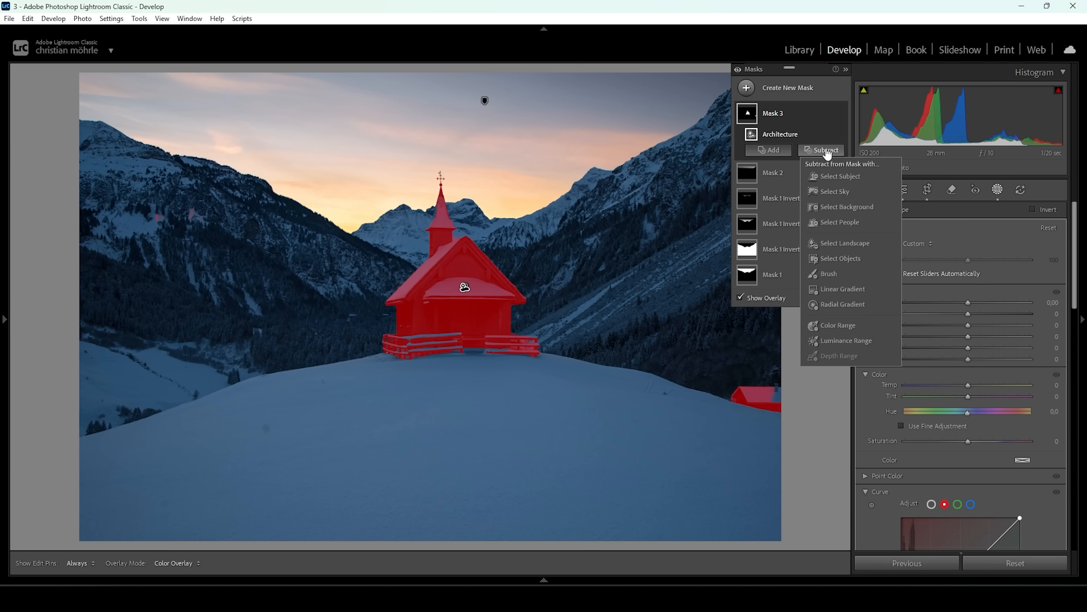
{"action": "left_click", "coordinate": [841, 275]}
{"action": "scroll", "coordinate": [733, 400], "scroll_direction": "up", "scroll_amount": 3}
{"action": "mouse_move", "coordinate": [735, 397]}
{"action": "left_mouse_down"}
{"action": "mouse_move", "coordinate": [791, 392]}
{"action": "mouse_move", "coordinate": [732, 411]}
{"action": "mouse_move", "coordinate": [756, 380]}
{"action": "left_mouse_up"}
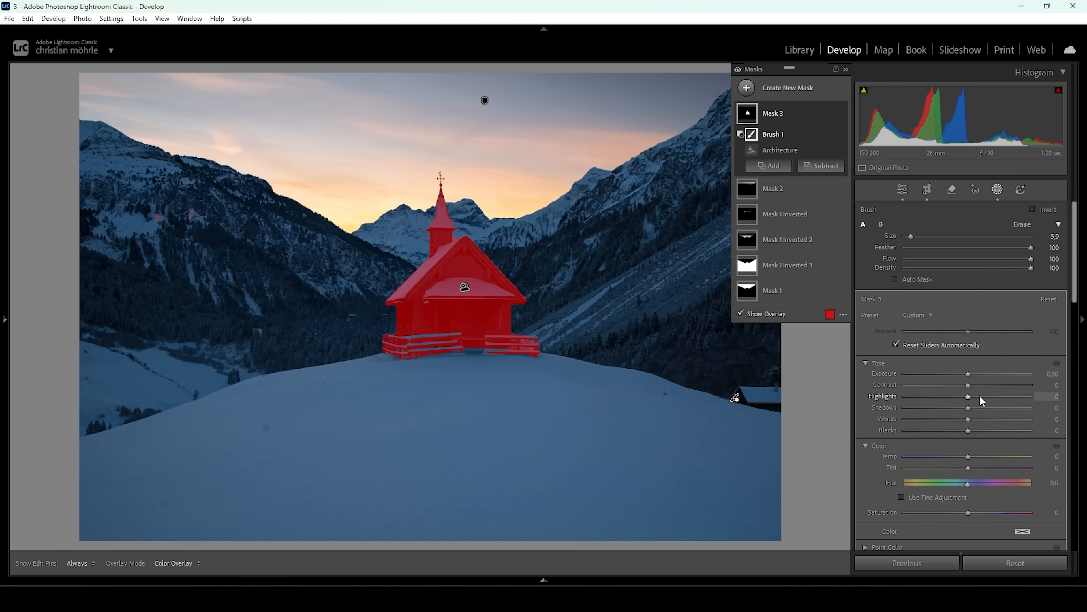
- Brighten the chapel mask with exposure 0.34 and whites 23, and set its temperature to 6 and saturation to -10
{"action": "left_click_drag", "start_coordinate": [968, 374], "coordinate": [970, 373]}
{"action": "left_click_drag", "start_coordinate": [968, 419], "coordinate": [982, 418]}
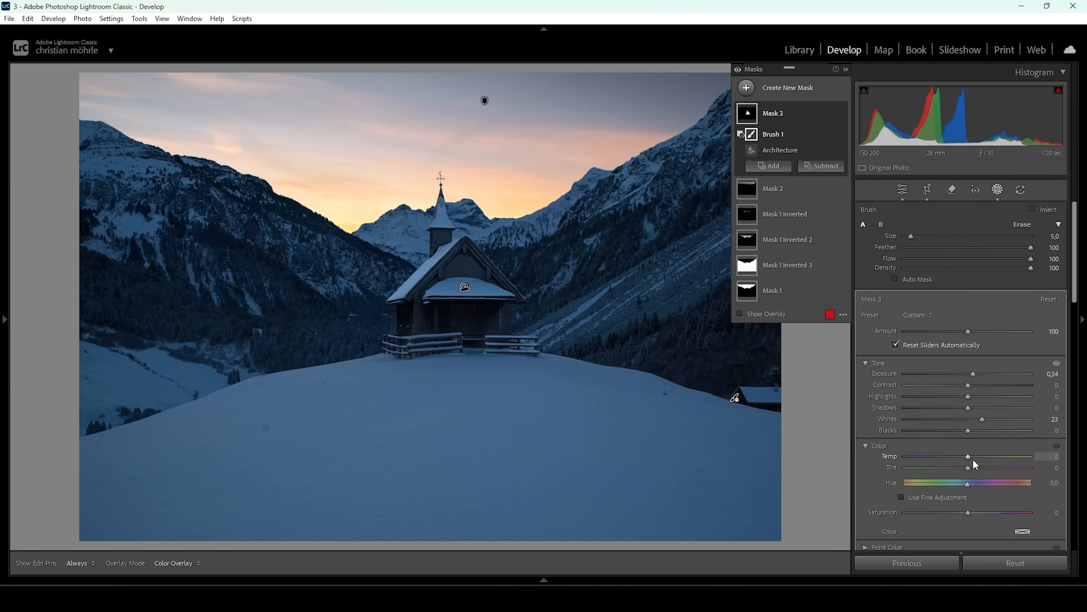
{"action": "left_click_drag", "start_coordinate": [970, 456], "coordinate": [973, 456]}
{"action": "left_click_drag", "start_coordinate": [966, 512], "coordinate": [964, 512]}
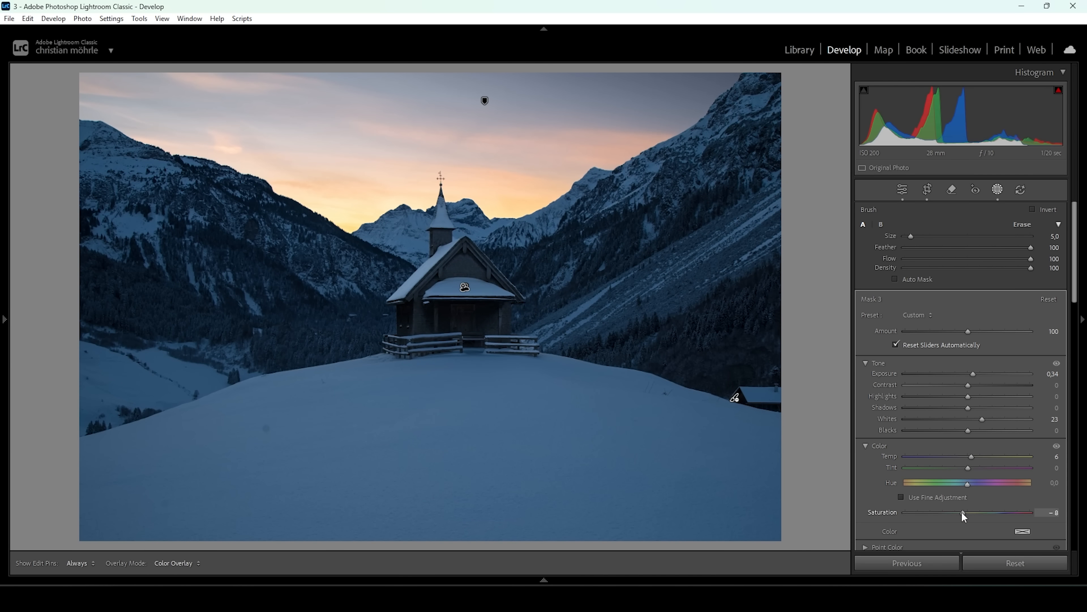
{"action": "left_click_drag", "start_coordinate": [959, 515], "coordinate": [959, 514]}
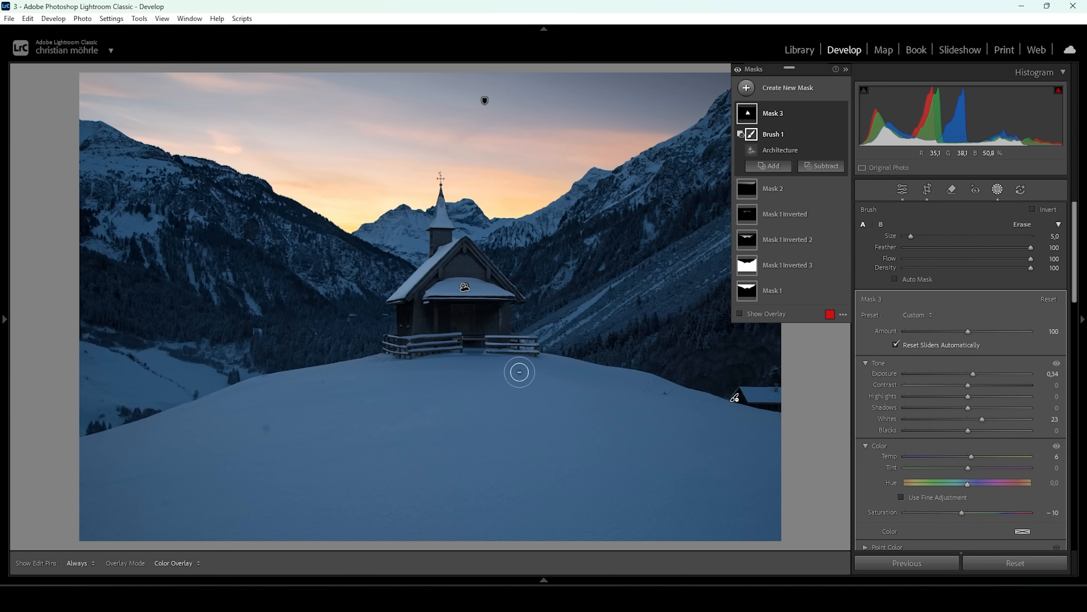
- Create an object mask of the snowy foreground hill using a rectangular selection
{"action": "left_click", "coordinate": [763, 88]}
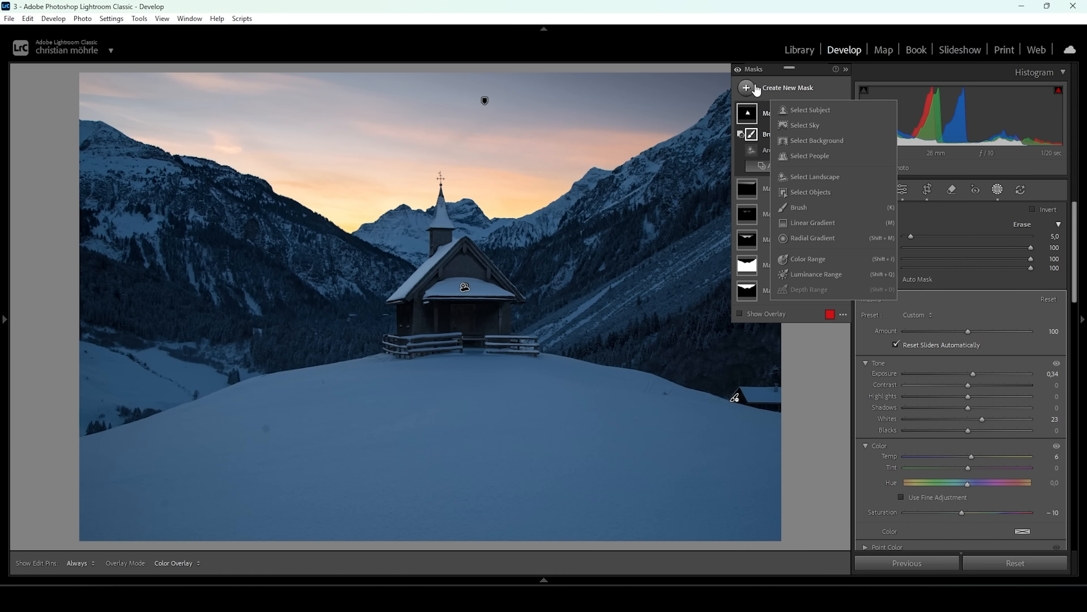
{"action": "left_click", "coordinate": [815, 191]}
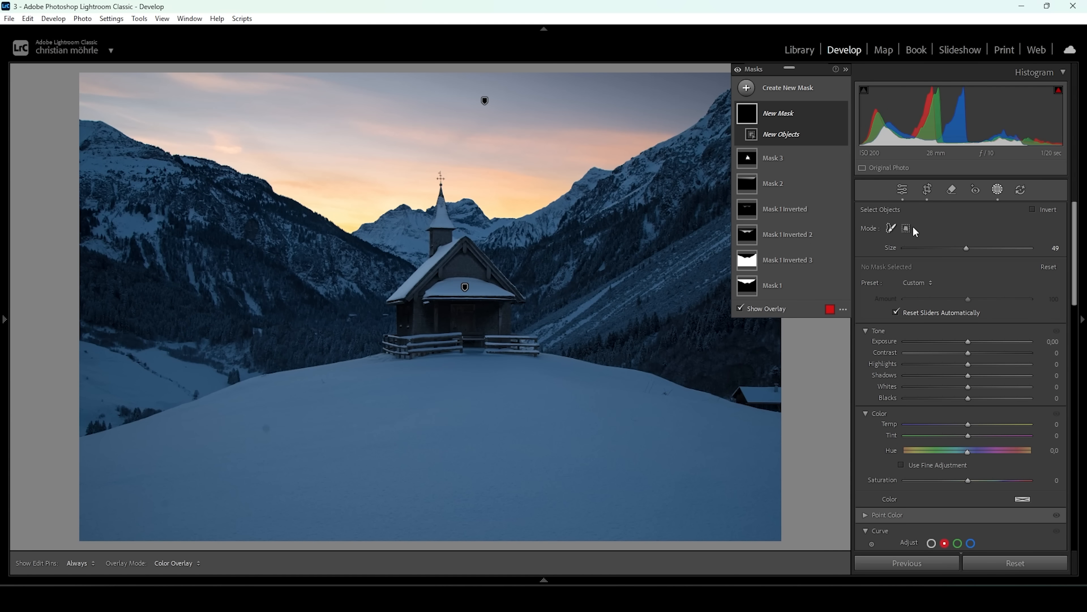
{"action": "left_click", "coordinate": [907, 228]}
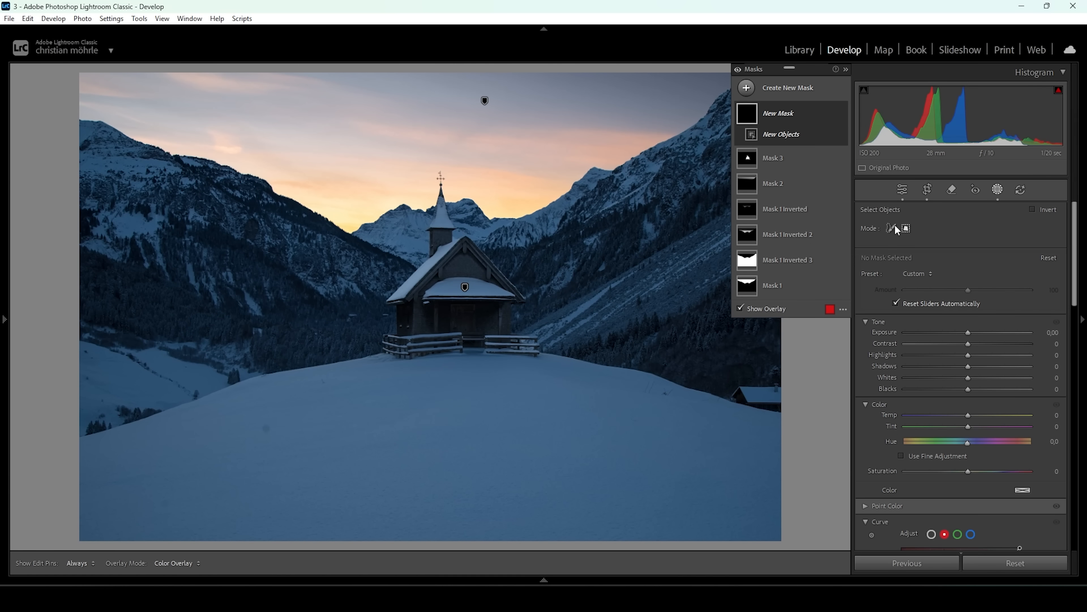
{"action": "left_click_drag", "start_coordinate": [86, 535], "coordinate": [786, 339]}
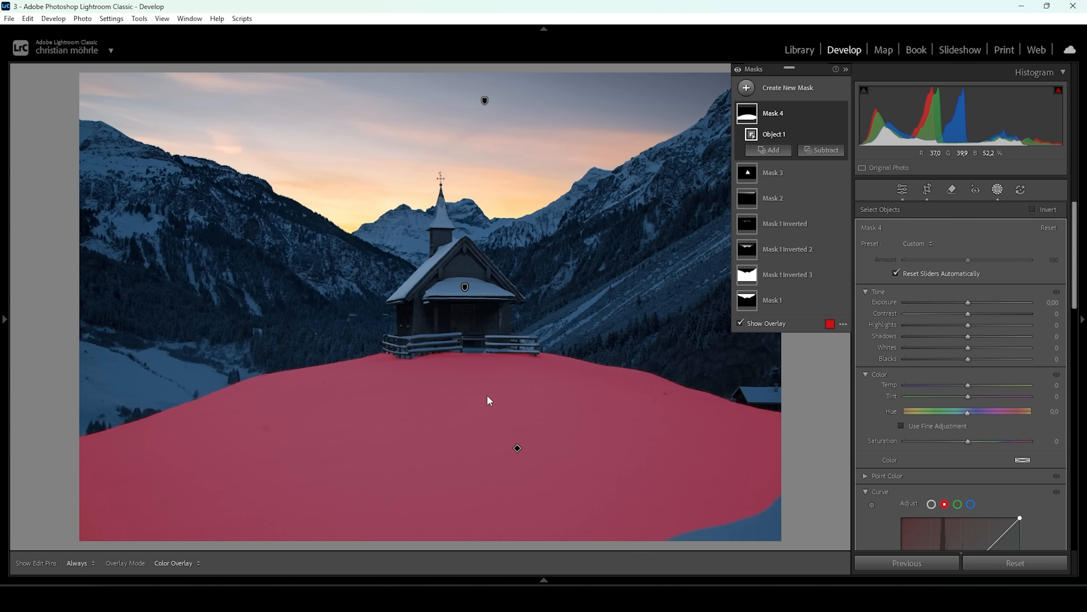
- Subtract a diagonal linear gradient from the lower-right part of the snow mask, and set the mask's exposure to 0.52
{"action": "left_click", "coordinate": [807, 154]}
{"action": "left_click", "coordinate": [853, 301]}
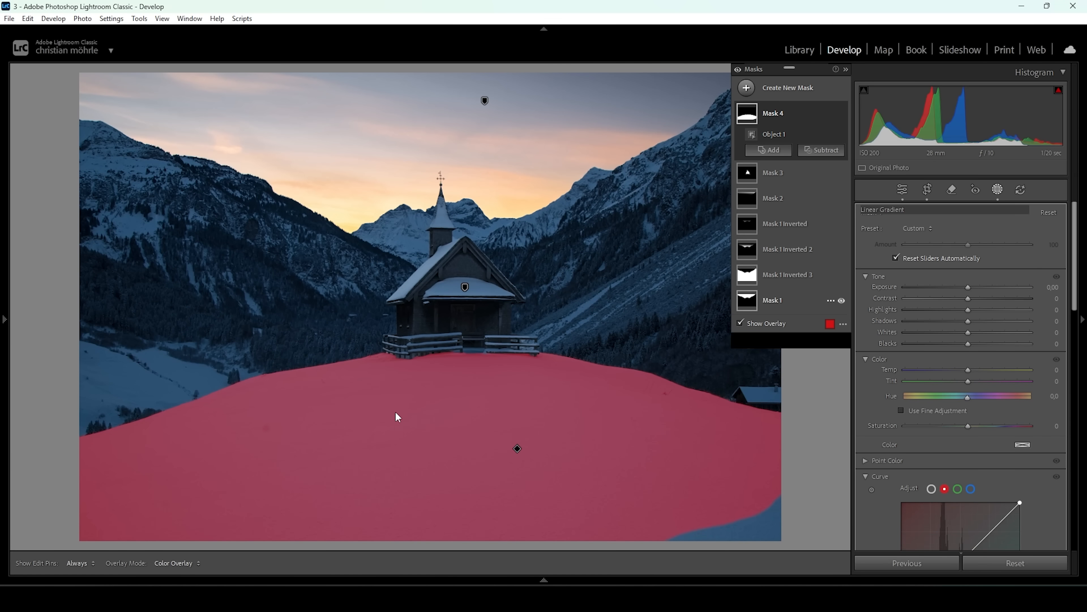
{"action": "left_click_drag", "start_coordinate": [608, 521], "coordinate": [516, 281]}
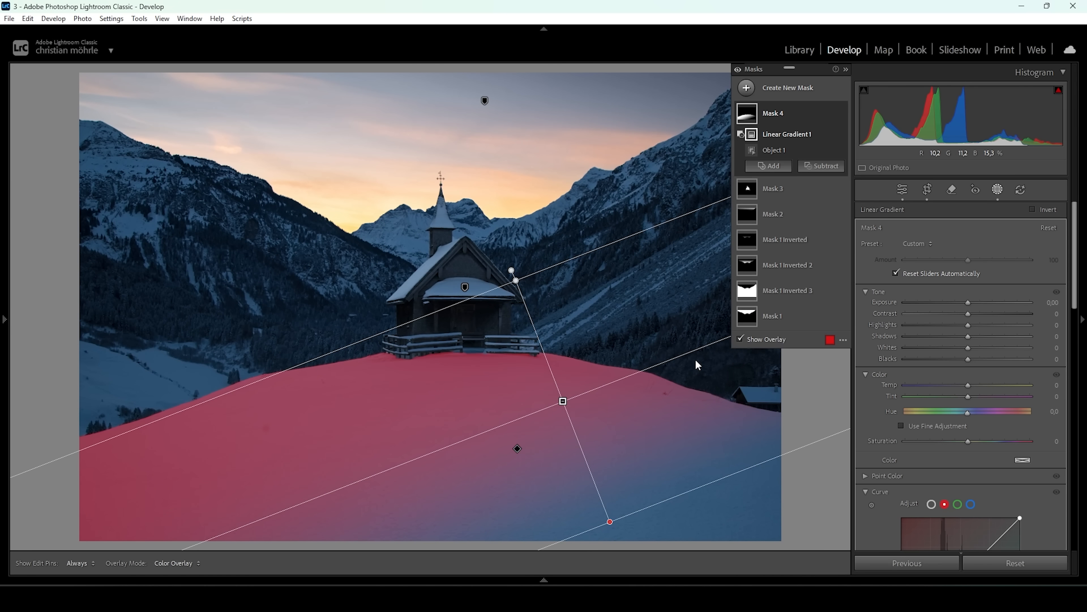
{"action": "left_click_drag", "start_coordinate": [968, 301], "coordinate": [975, 301]}
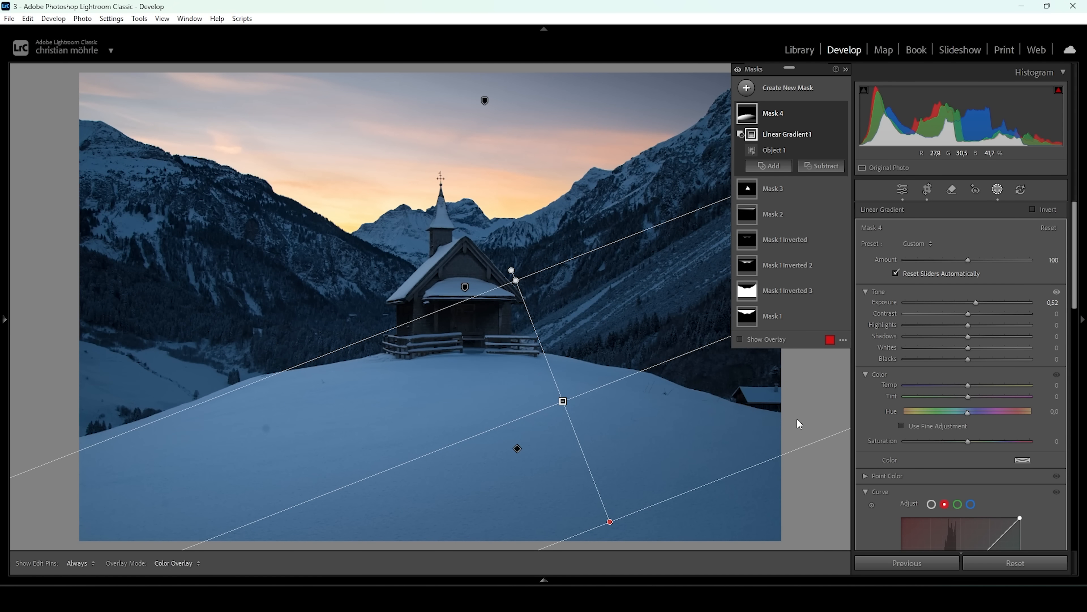
- Add a linear gradient mask from the photo's lower edge up towards the hilltop, and set its exposure to -0.23
{"action": "left_click", "coordinate": [754, 89]}
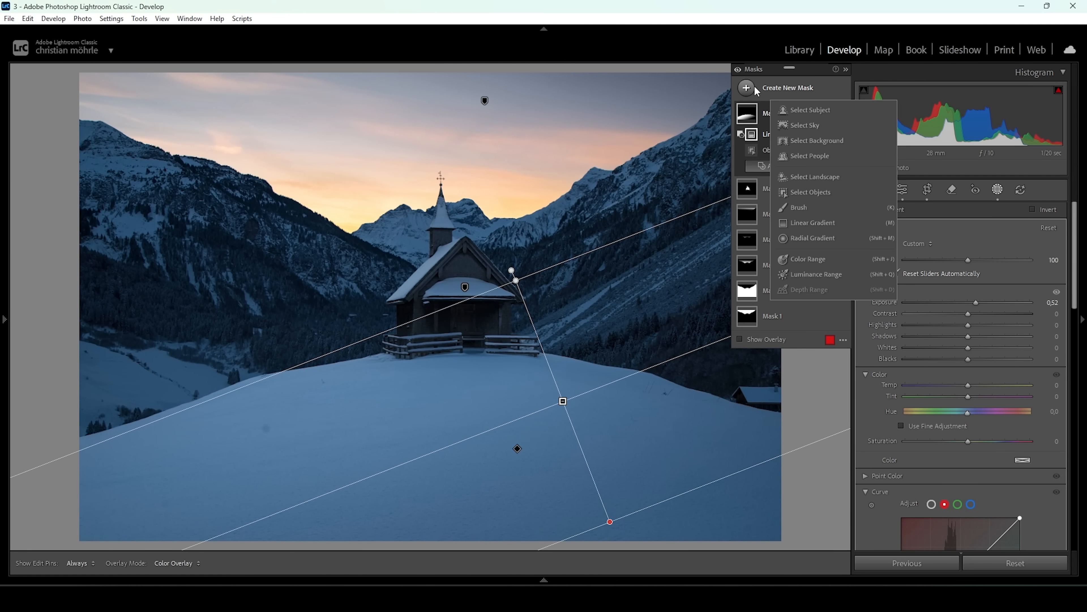
{"action": "left_click", "coordinate": [812, 222]}
{"action": "left_click_drag", "start_coordinate": [533, 540], "coordinate": [512, 374]}
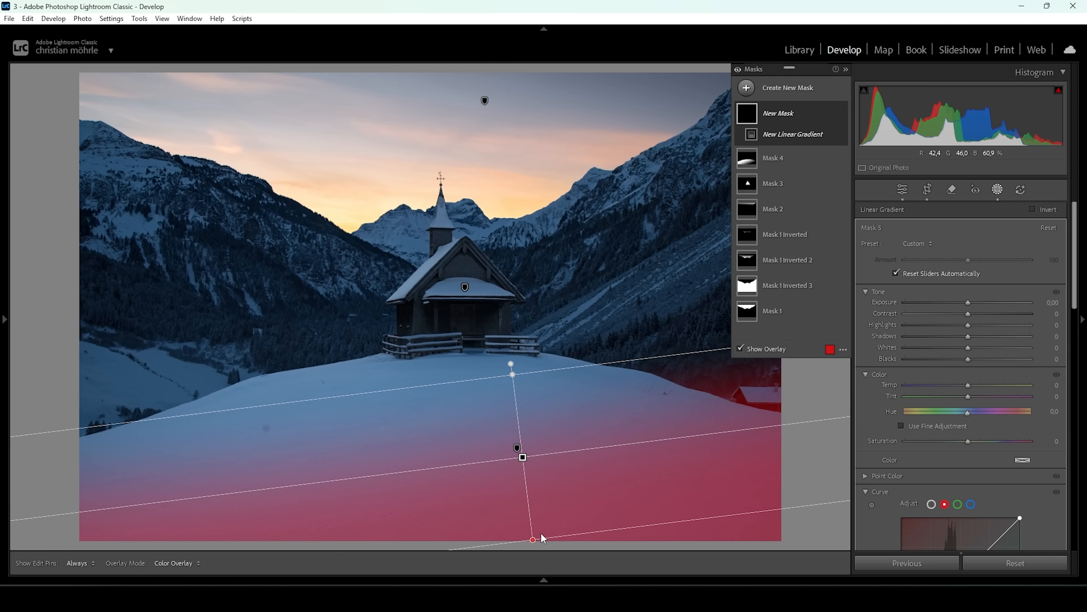
{"action": "mouse_move", "coordinate": [535, 539]}
{"action": "left_mouse_down"}
{"action": "mouse_move", "coordinate": [533, 557]}
{"action": "mouse_move", "coordinate": [543, 547]}
{"action": "left_mouse_up"}
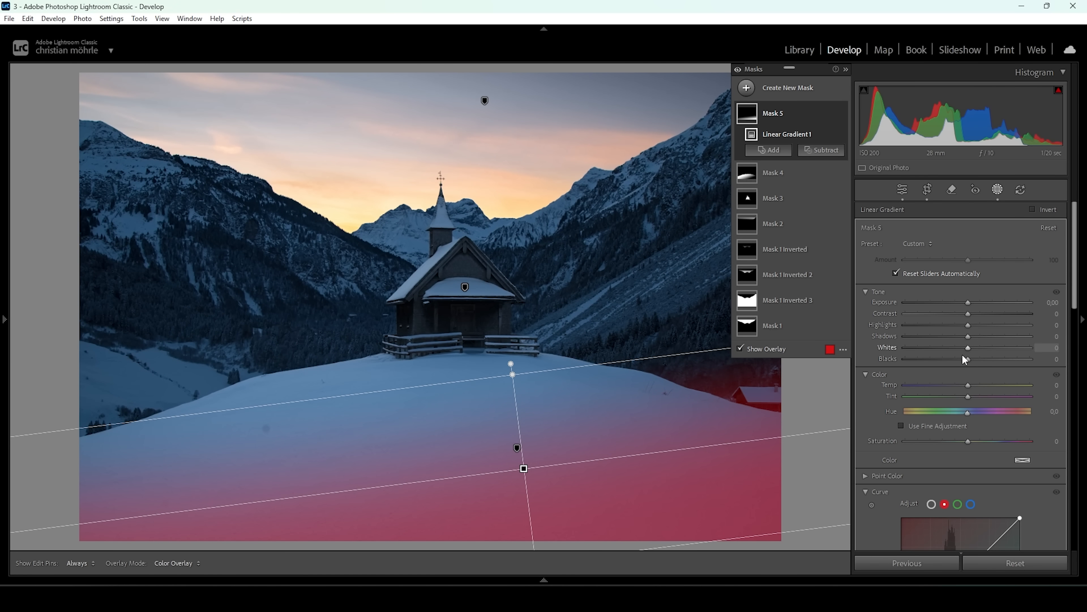
{"action": "left_click_drag", "start_coordinate": [966, 300], "coordinate": [963, 302]}
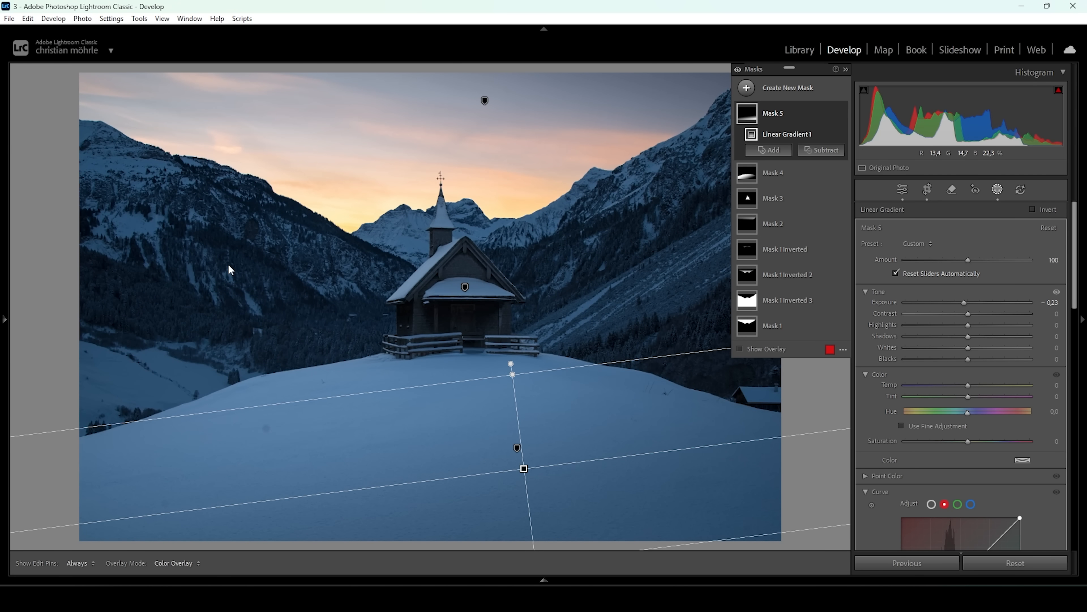
- Create a landscape mask that selects only the mountains
{"action": "left_click", "coordinate": [843, 349]}
{"action": "left_click", "coordinate": [835, 175]}
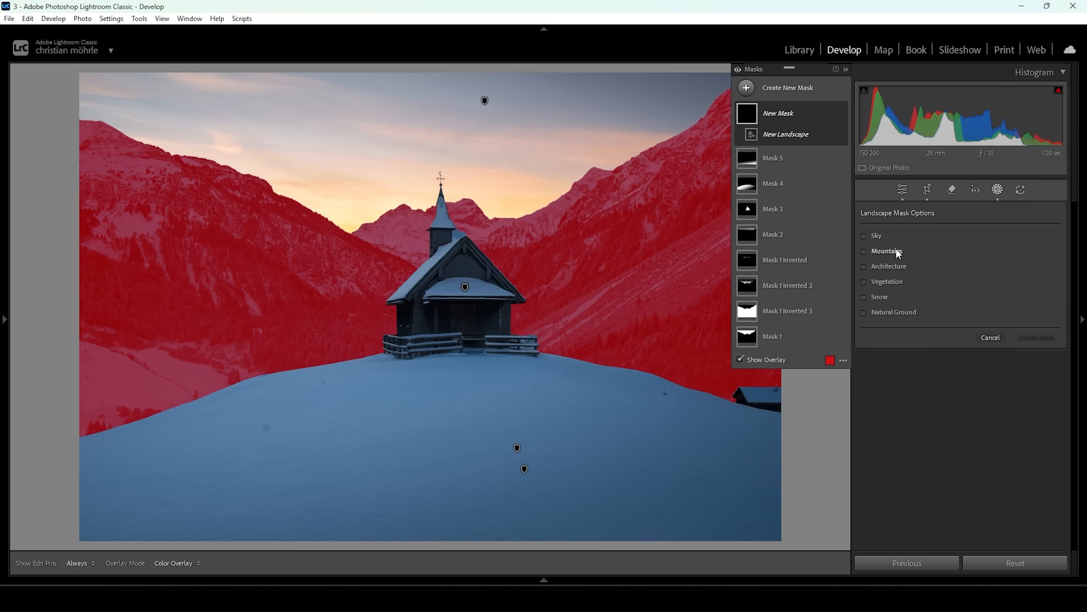
{"action": "left_click", "coordinate": [898, 252]}
{"action": "left_click", "coordinate": [1051, 339]}
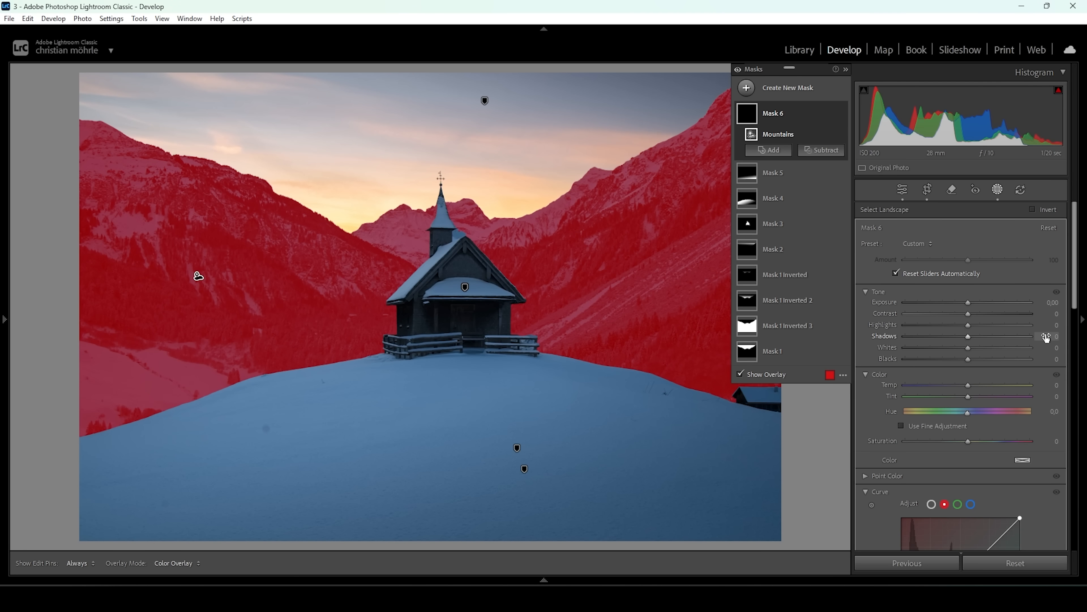
- Set the mountain mask's texture to 18 and fine-tune its clarity
{"action": "scroll", "coordinate": [945, 436], "scroll_direction": "down", "scroll_amount": 4}
{"action": "left_click_drag", "start_coordinate": [967, 368], "coordinate": [977, 371]}
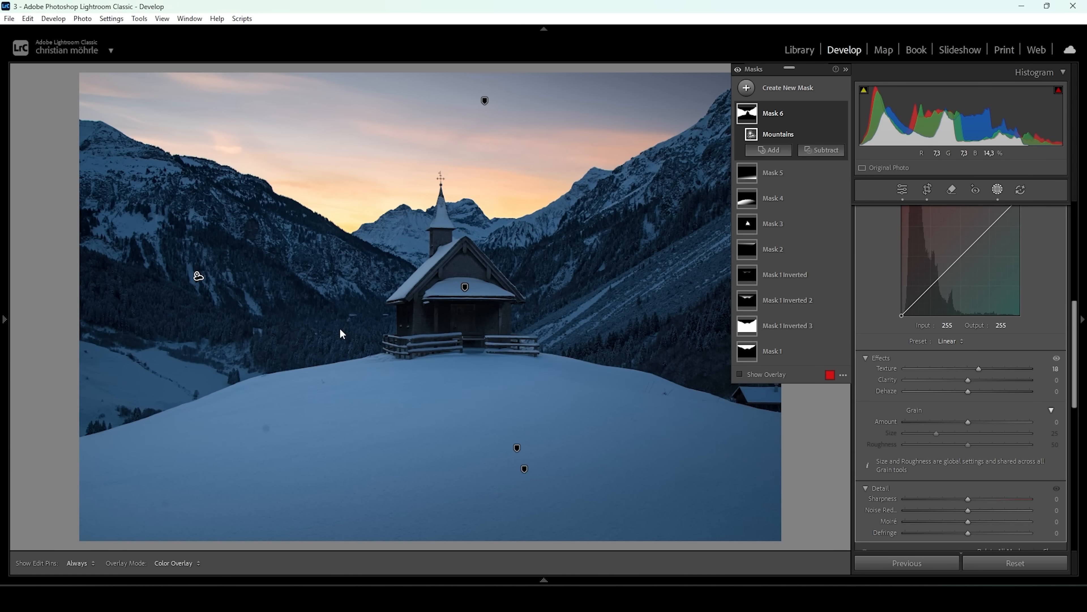
{"action": "left_click_drag", "start_coordinate": [968, 379], "coordinate": [964, 382]}
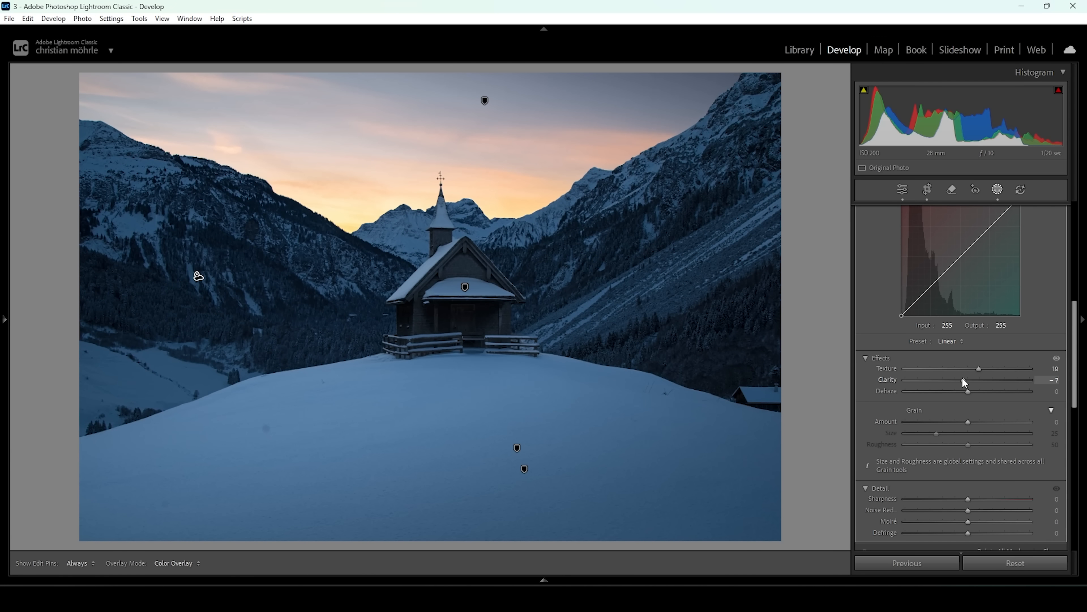
{"action": "left_click", "coordinate": [964, 378]}
{"action": "left_click_drag", "start_coordinate": [963, 377], "coordinate": [976, 380]}
- Set the mountain mask's contrast to -31 and exposure to -0.20, and compare the photo with and without all masks
{"action": "scroll", "coordinate": [976, 380], "scroll_direction": "up", "scroll_amount": 5}
{"action": "left_click_drag", "start_coordinate": [972, 316], "coordinate": [951, 317]}
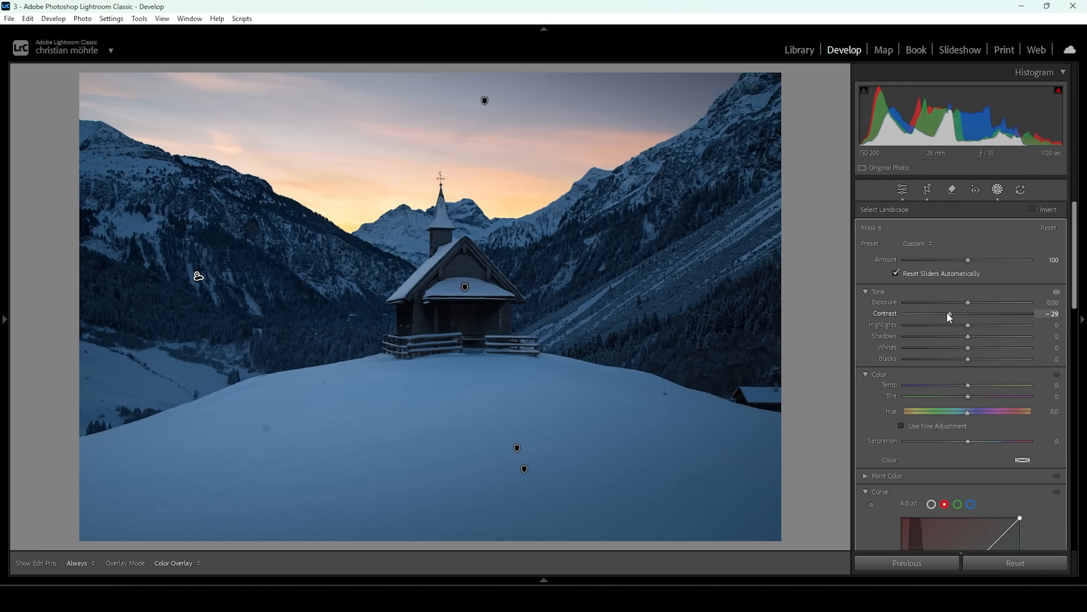
{"action": "left_click_drag", "start_coordinate": [950, 313], "coordinate": [946, 313]}
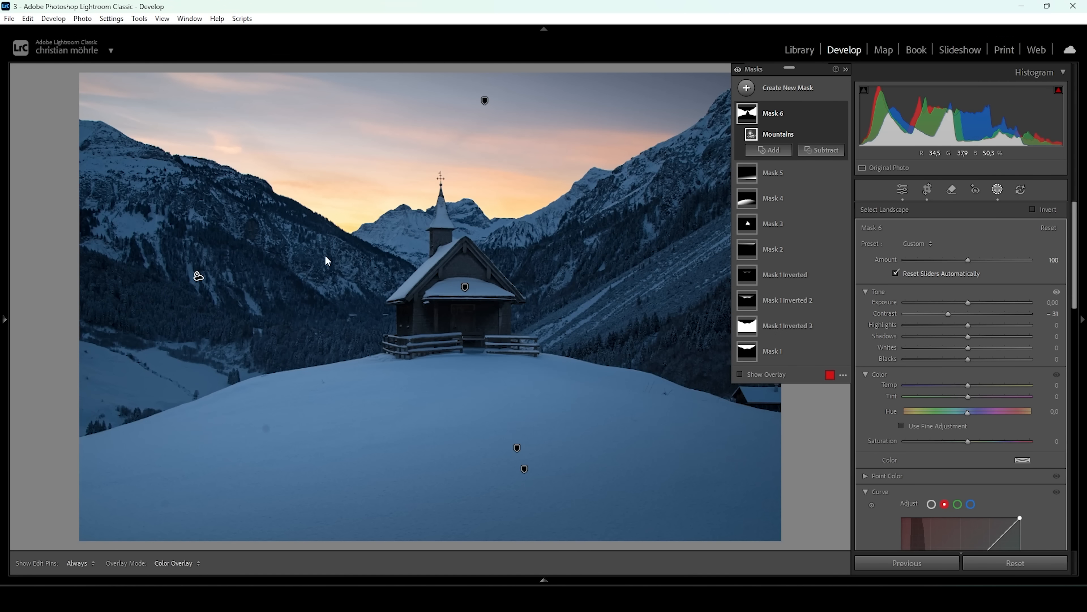
{"action": "left_click_drag", "start_coordinate": [966, 302], "coordinate": [964, 301]}
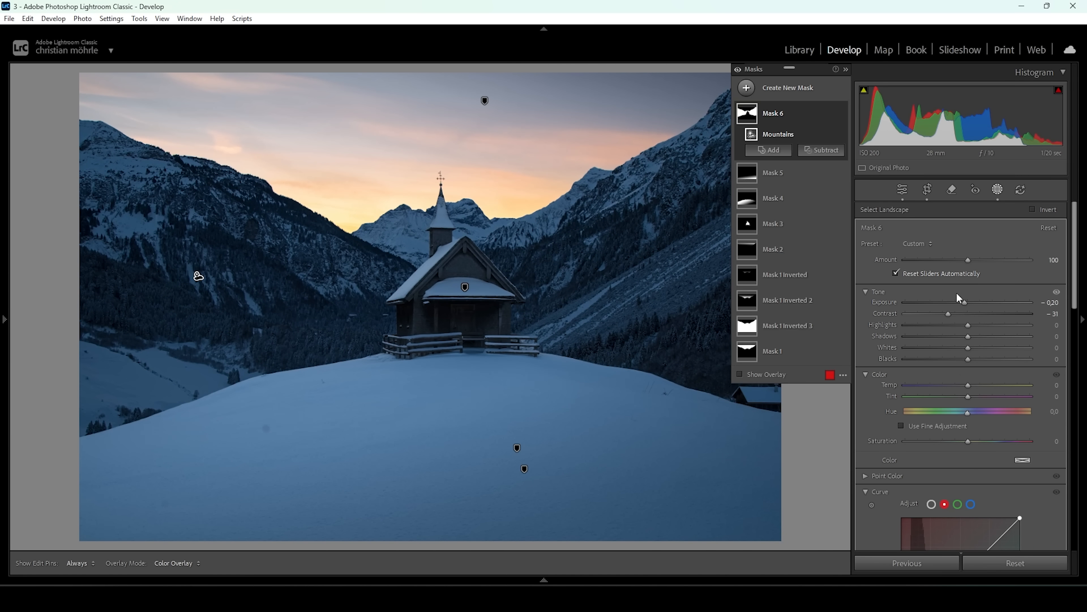
{"action": "left_click", "coordinate": [737, 70]}
{"action": "left_click", "coordinate": [737, 70]}
- Shift the yellow hue towards orange in the Color Mixer
{"action": "left_click", "coordinate": [903, 189]}
{"action": "left_click", "coordinate": [948, 247]}
{"action": "left_click", "coordinate": [908, 300]}
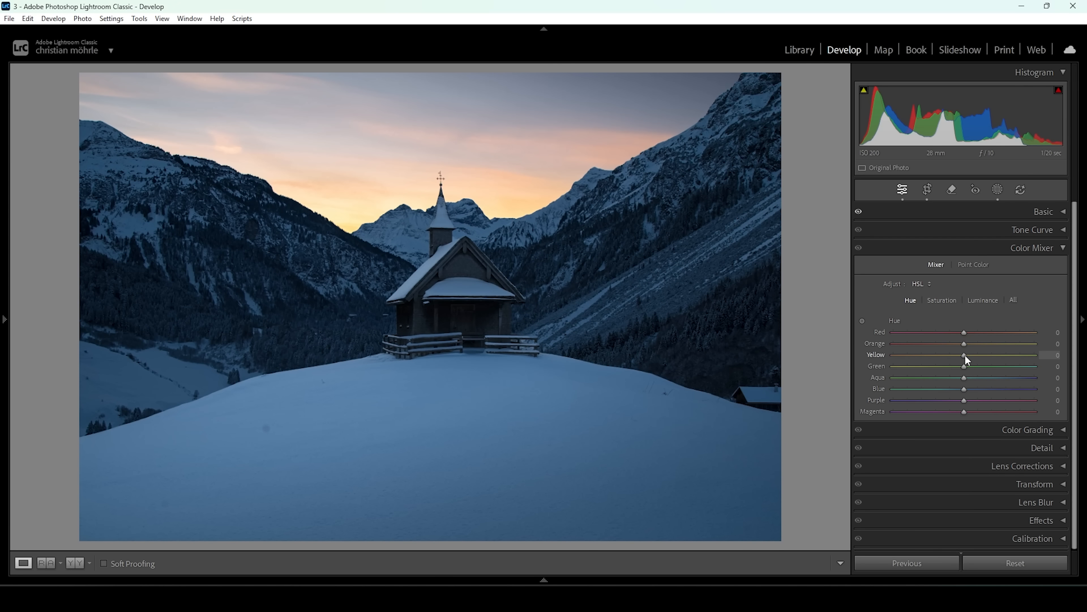
{"action": "left_click_drag", "start_coordinate": [966, 357], "coordinate": [935, 354]}
- Raise the saturation of both yellow and orange to +29 in the Color Mixer
{"action": "left_click", "coordinate": [950, 301]}
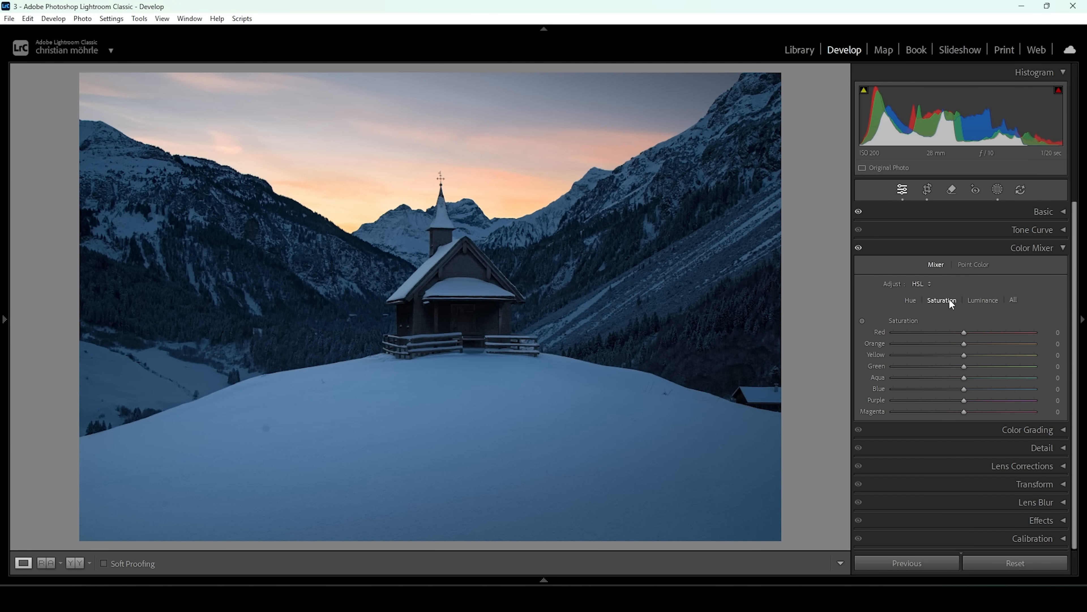
{"action": "left_click_drag", "start_coordinate": [968, 358], "coordinate": [974, 355]}
{"action": "left_click_drag", "start_coordinate": [963, 345], "coordinate": [984, 347]}
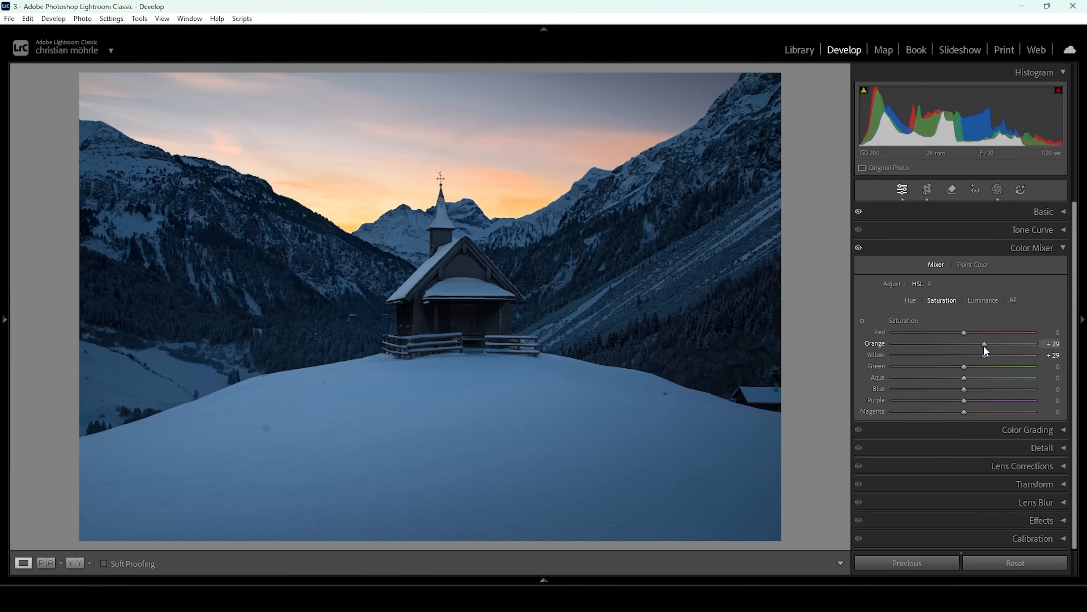
- Tint the highlights warm orange in Color Grading with hue 27 and saturation 58
{"action": "left_click", "coordinate": [994, 429]}
{"action": "left_click", "coordinate": [989, 306]}
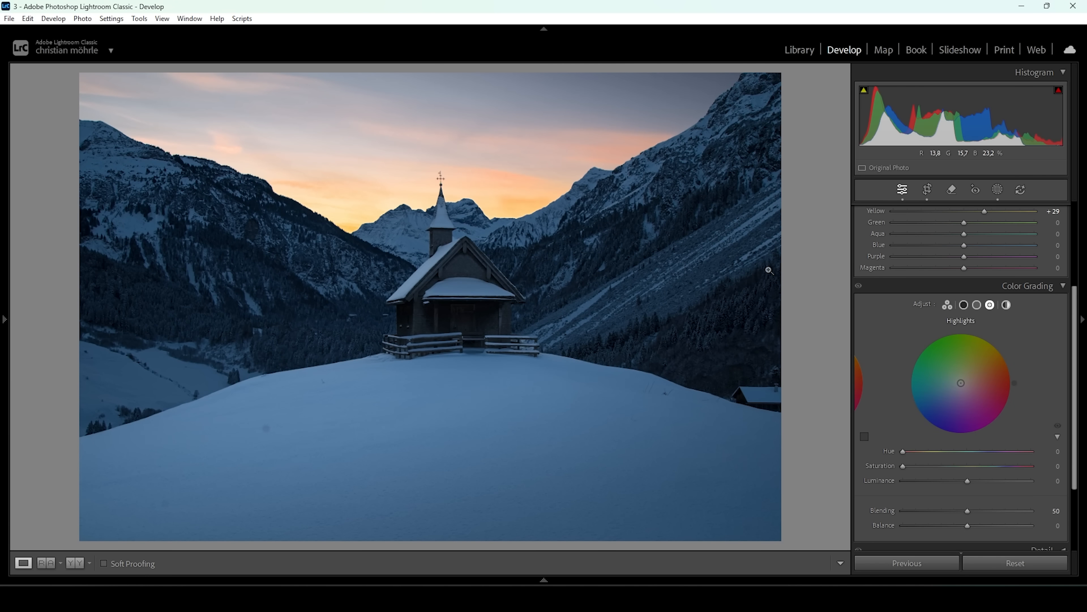
{"action": "left_click_drag", "start_coordinate": [903, 451], "coordinate": [1046, 476]}
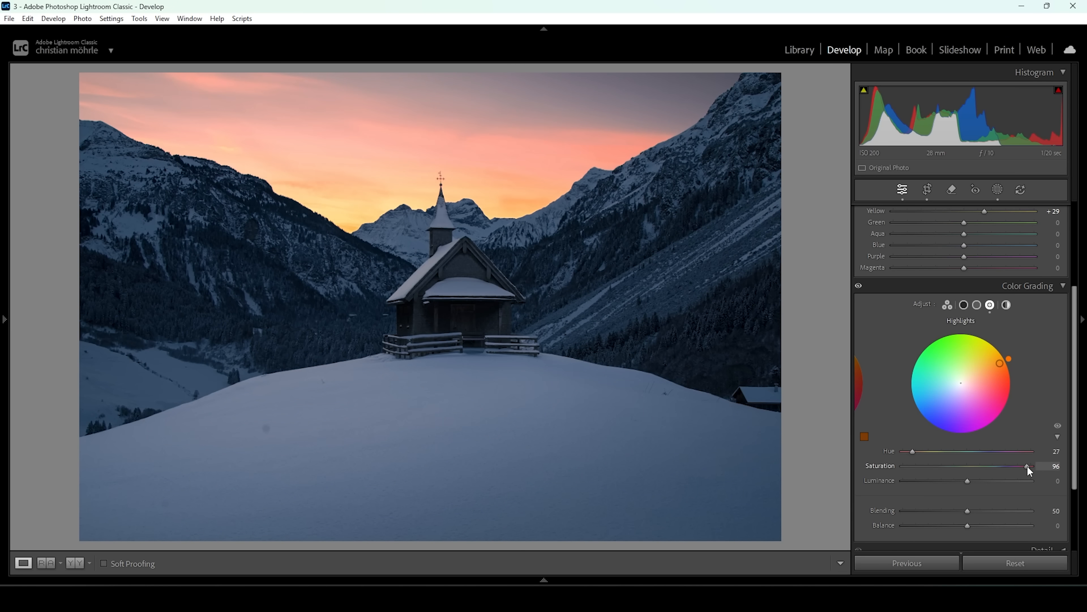
{"action": "left_click_drag", "start_coordinate": [1028, 466], "coordinate": [971, 472]}
{"action": "left_click_drag", "start_coordinate": [977, 472], "coordinate": [978, 472]}
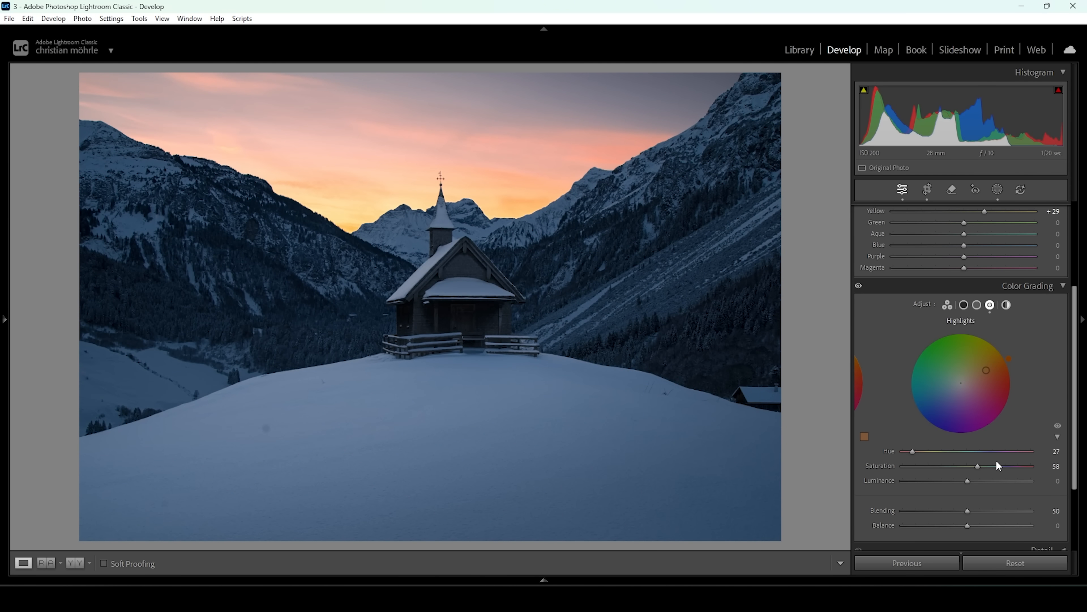
- Tint the midtones blue in Color Grading with hue 233 and saturation 8
{"action": "left_click", "coordinate": [977, 304]}
{"action": "mouse_move", "coordinate": [903, 450]}
{"action": "left_mouse_down"}
{"action": "mouse_move", "coordinate": [984, 450]}
{"action": "mouse_move", "coordinate": [915, 468]}
{"action": "left_mouse_up"}
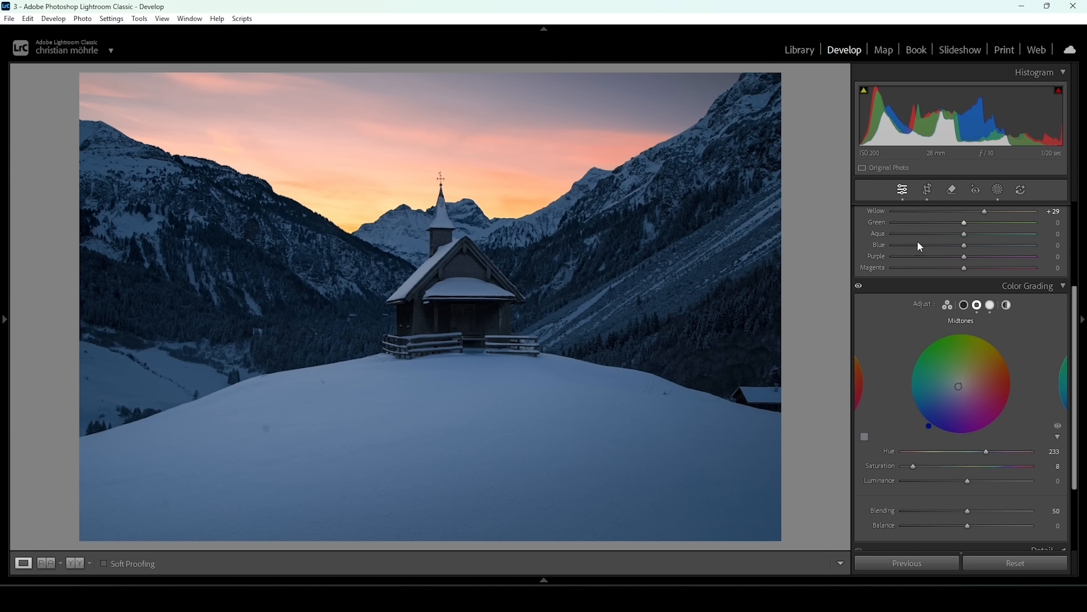
{"action": "left_click", "coordinate": [1054, 288]}
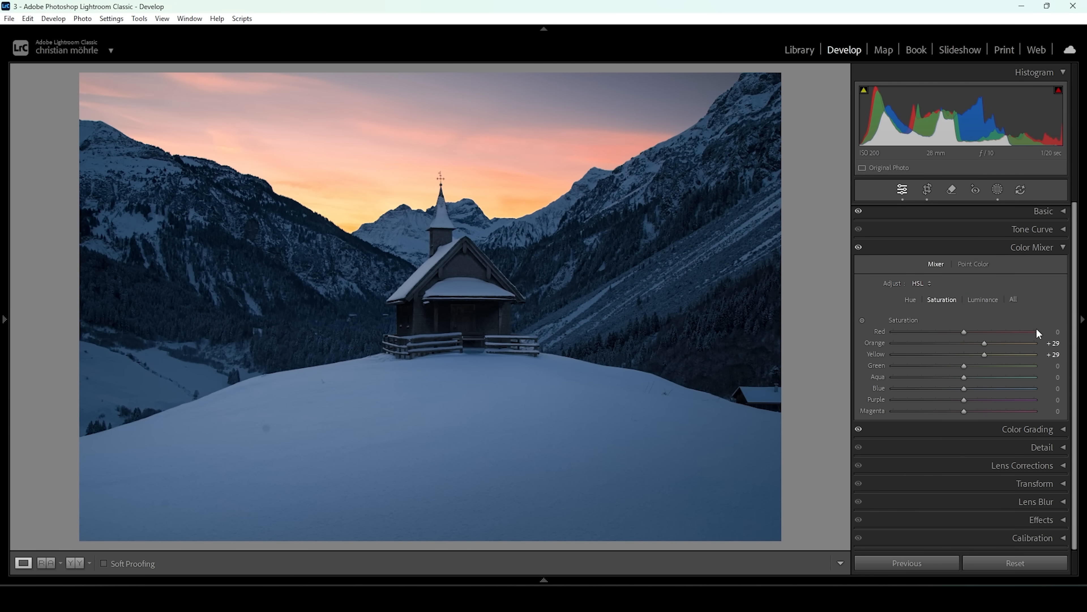
- Calibrate the blue primary with hue -6 and saturation +20
{"action": "left_click", "coordinate": [1013, 537]}
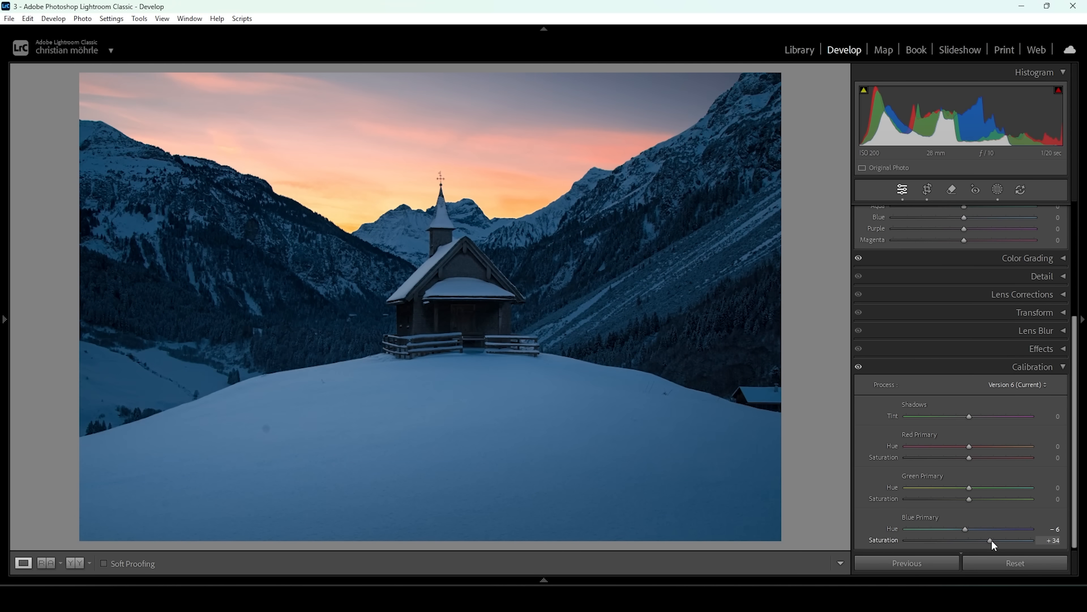
{"action": "left_click_drag", "start_coordinate": [983, 541], "coordinate": [985, 541]}
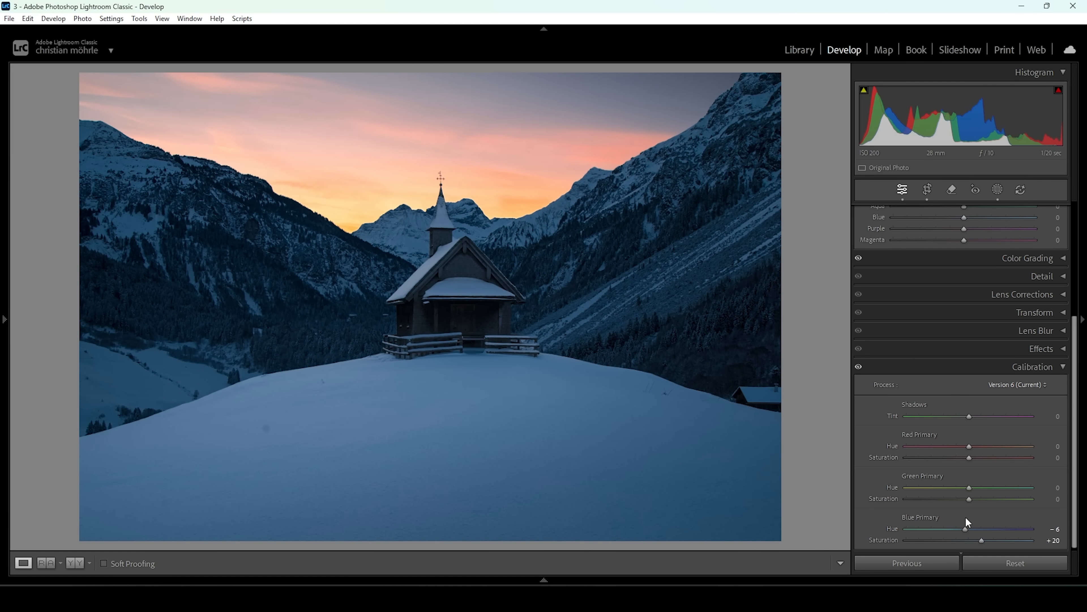
- Sharpen the photo with amount 90, radius 0.5, detail 100 and masking 78
{"action": "left_click", "coordinate": [985, 278]}
{"action": "scroll", "coordinate": [936, 423], "scroll_direction": "down", "scroll_amount": 2}
{"action": "left_click_drag", "start_coordinate": [930, 420], "coordinate": [1031, 429]}
{"action": "left_click_drag", "start_coordinate": [907, 440], "coordinate": [1006, 439]}
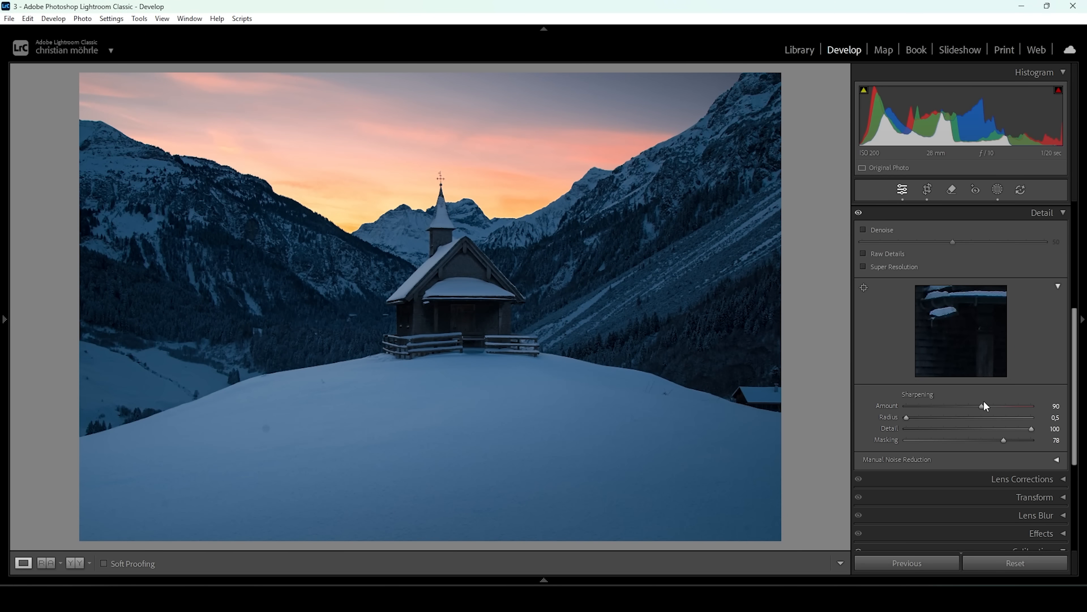